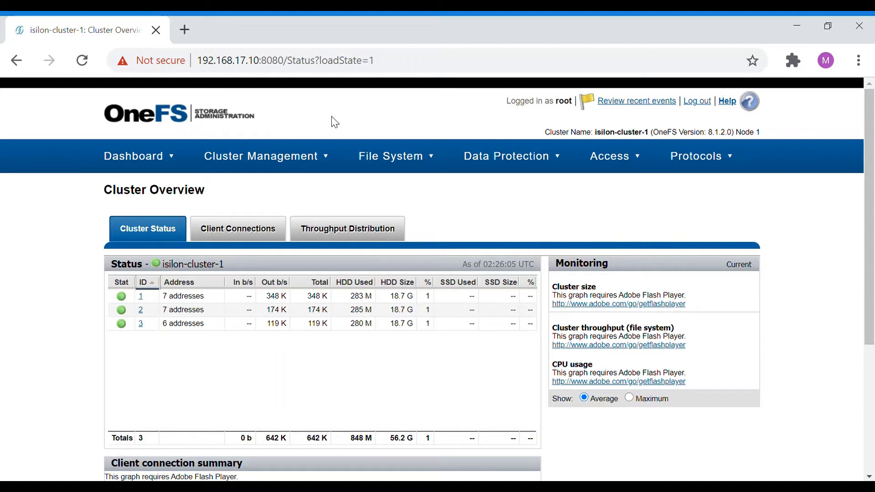
Open the SyncIQ summary under data protection and review its active jobs and recent reports
mouse_move(528, 162)
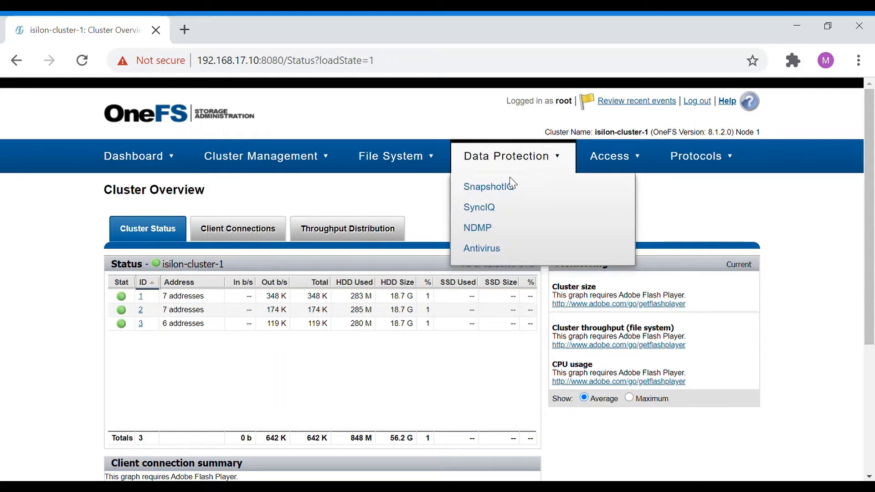
click(486, 217)
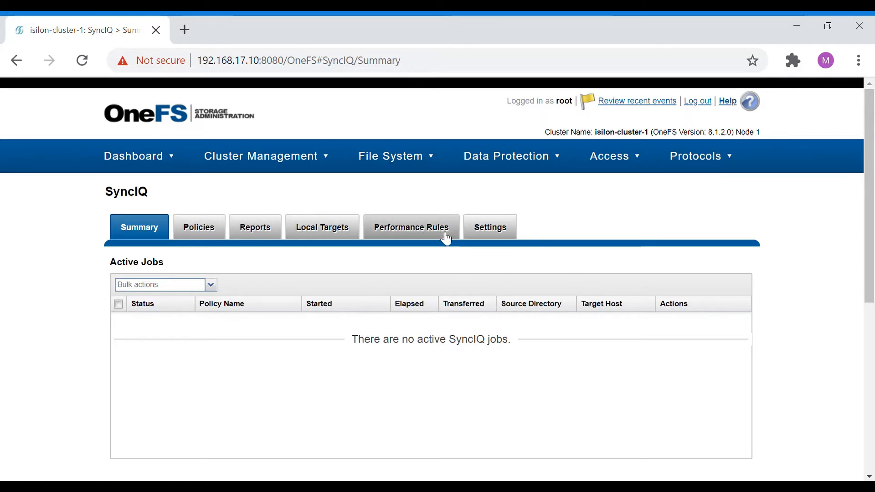
scroll(377, 327, down, 3)
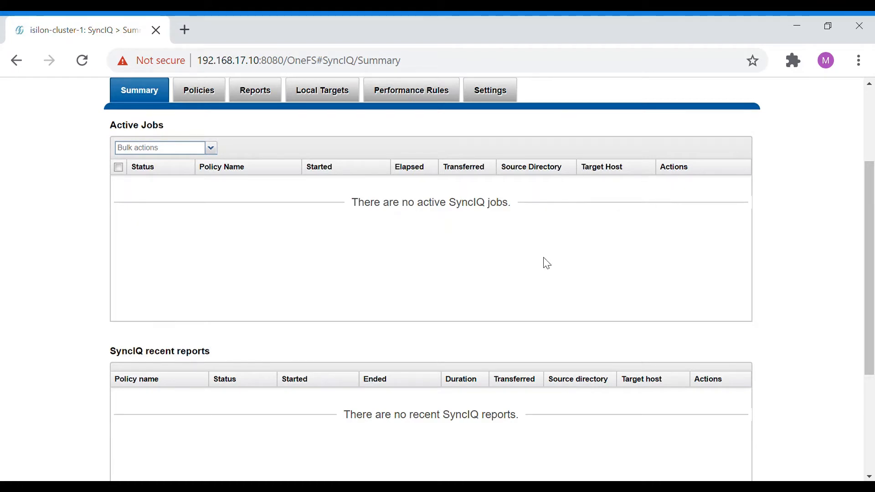
scroll(299, 262, up, 3)
scroll(301, 268, down, 6)
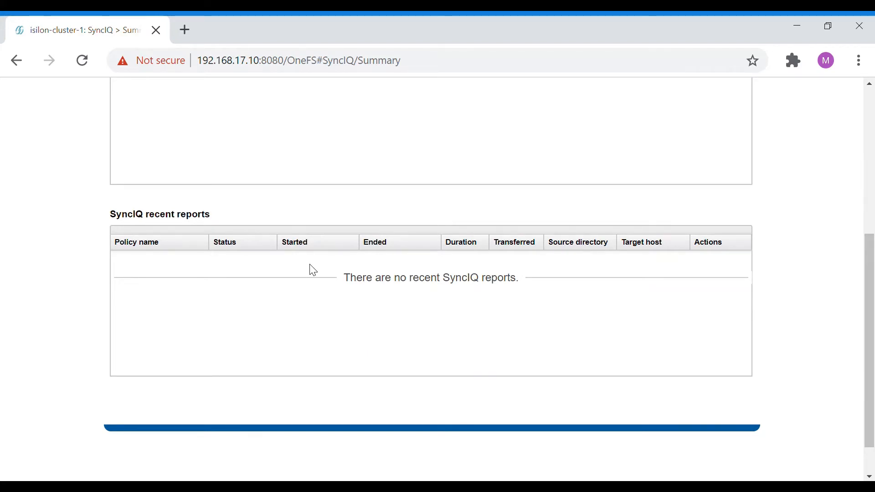
scroll(621, 298, up, 1)
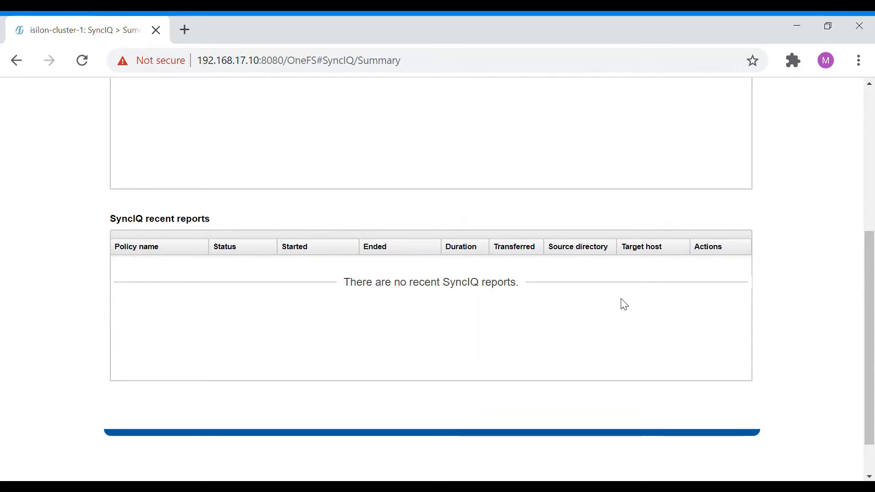
scroll(625, 304, up, 4)
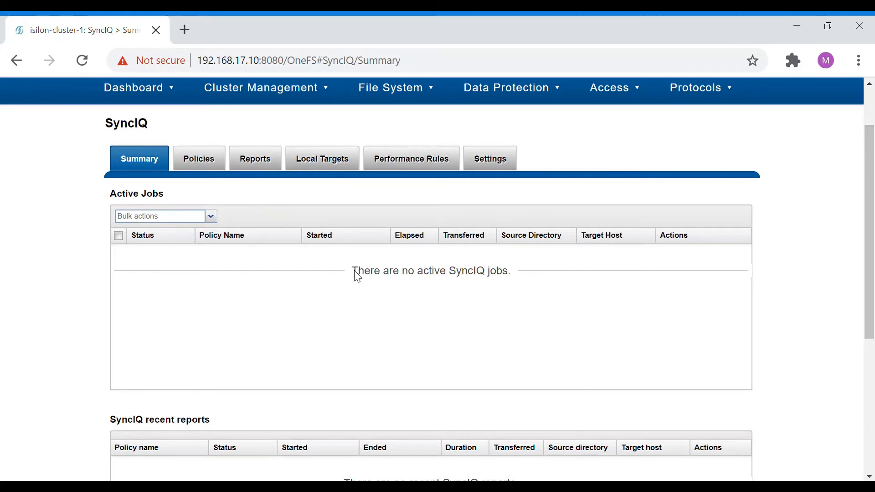
Start a new SyncIQ policy and name it test-syciq
click(215, 159)
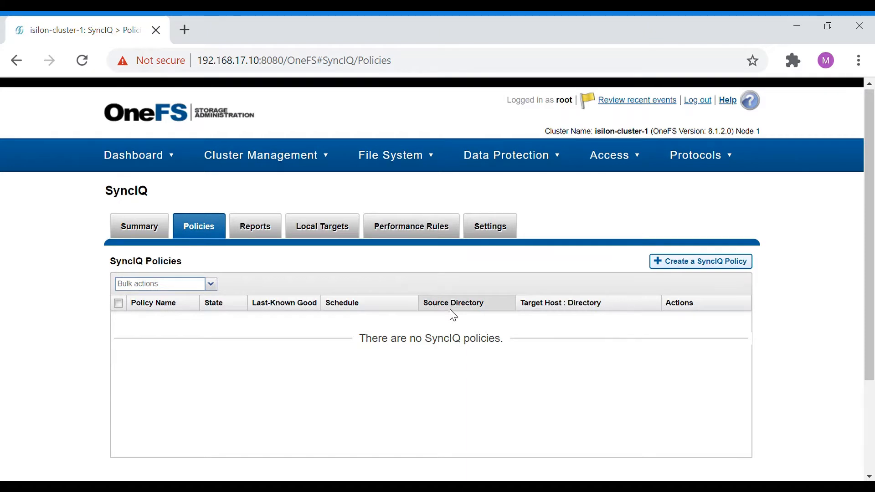
scroll(453, 315, down, 1)
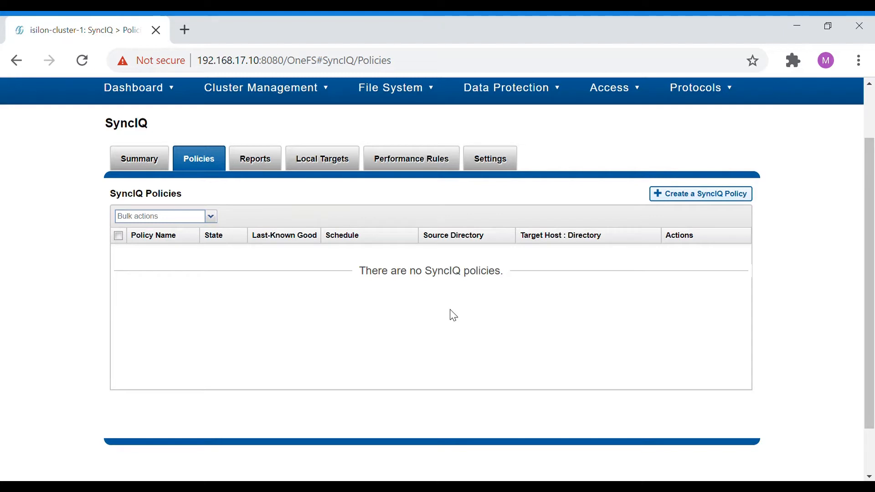
click(680, 199)
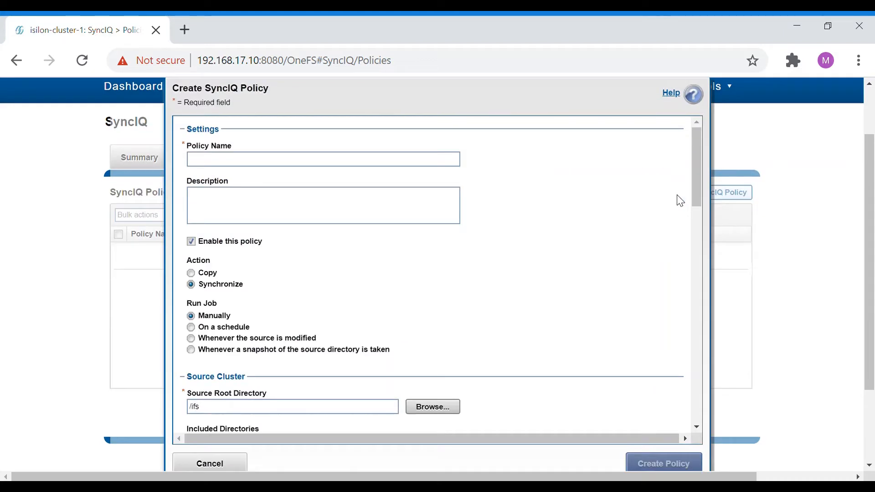
click(391, 160)
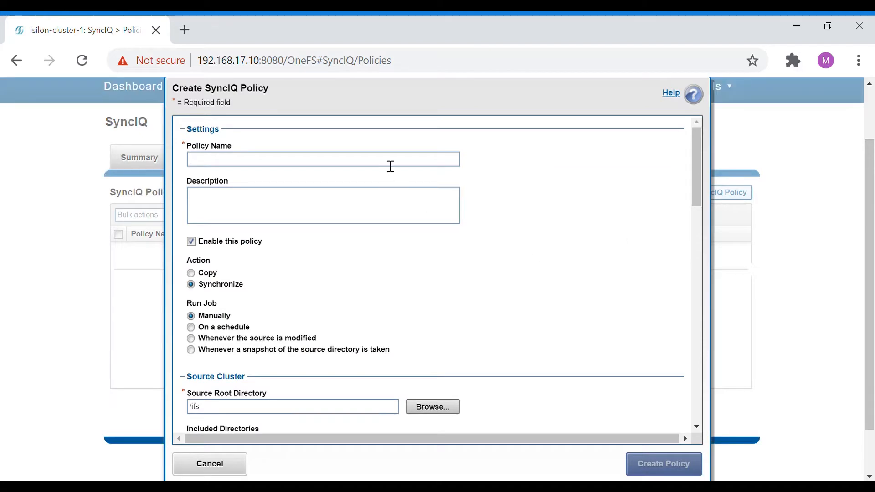
text(test-syciq)
click(382, 217)
Choose Copy rather than Synchronize as the policy's action
click(193, 274)
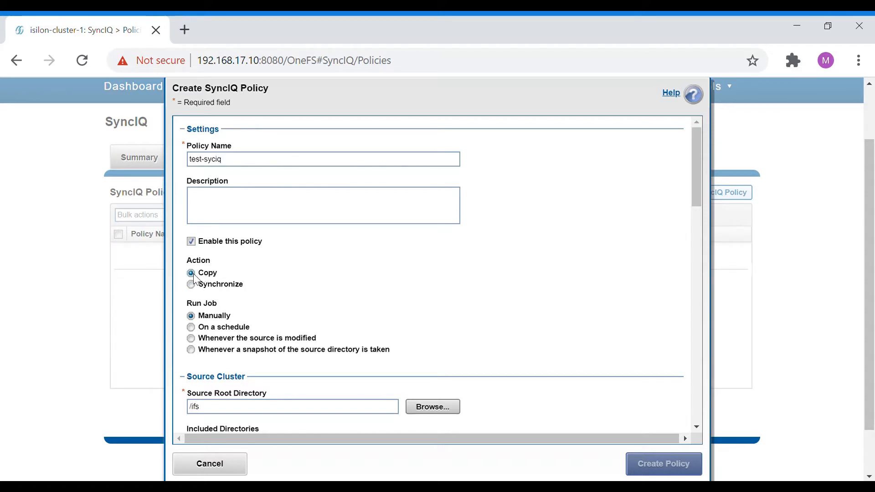
click(237, 286)
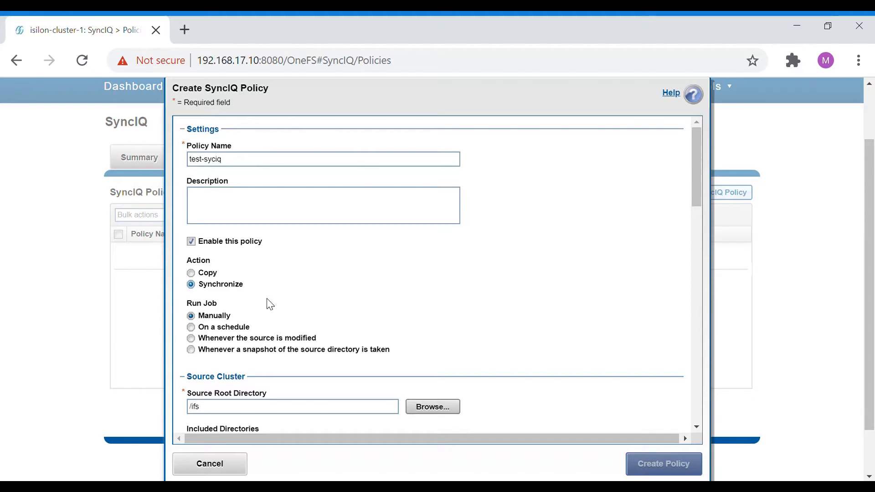
scroll(271, 303, down, 3)
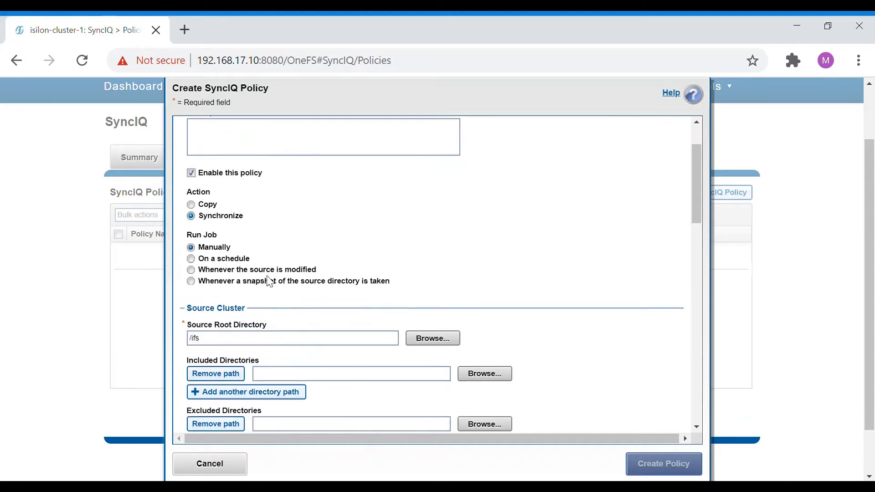
click(191, 205)
Set the job to run on a daily schedule, every 1 day, with multiple policies per specified day
click(192, 260)
click(249, 301)
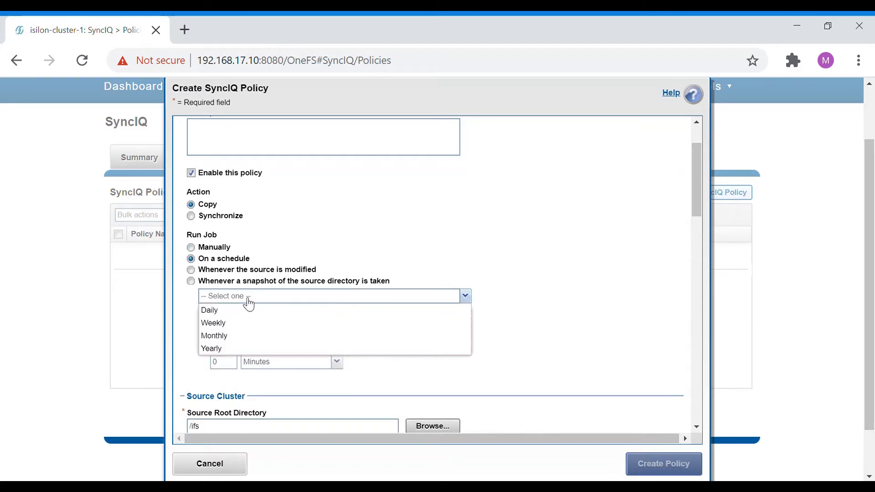
click(242, 311)
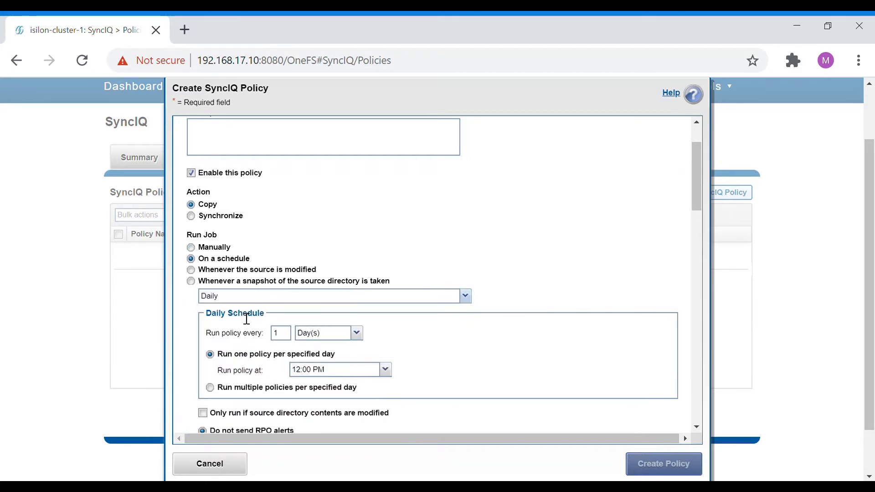
double_click(276, 333)
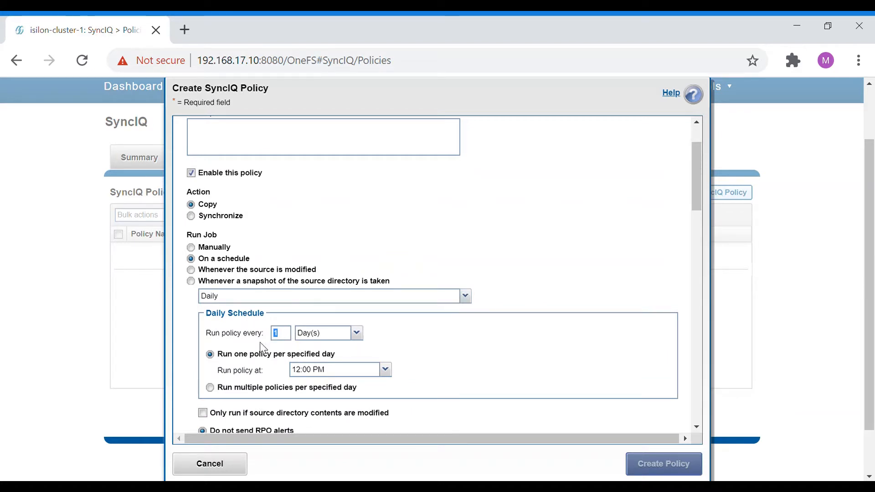
click(269, 391)
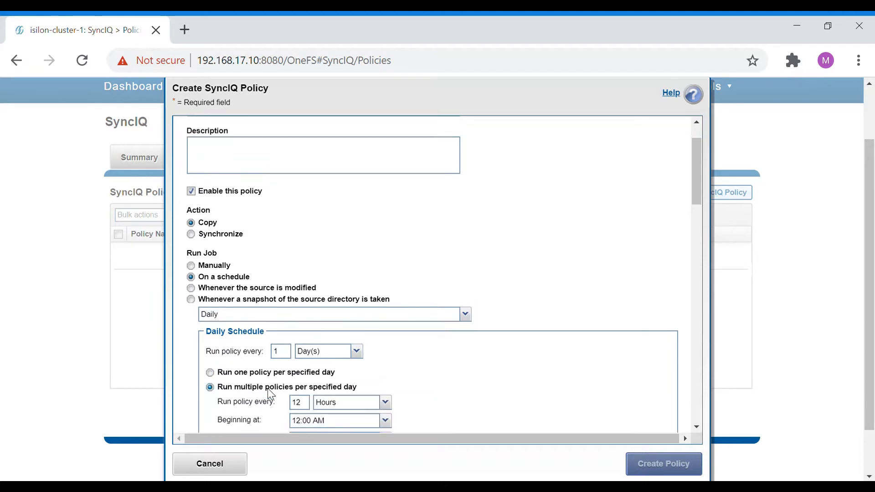
scroll(267, 385, up, 1)
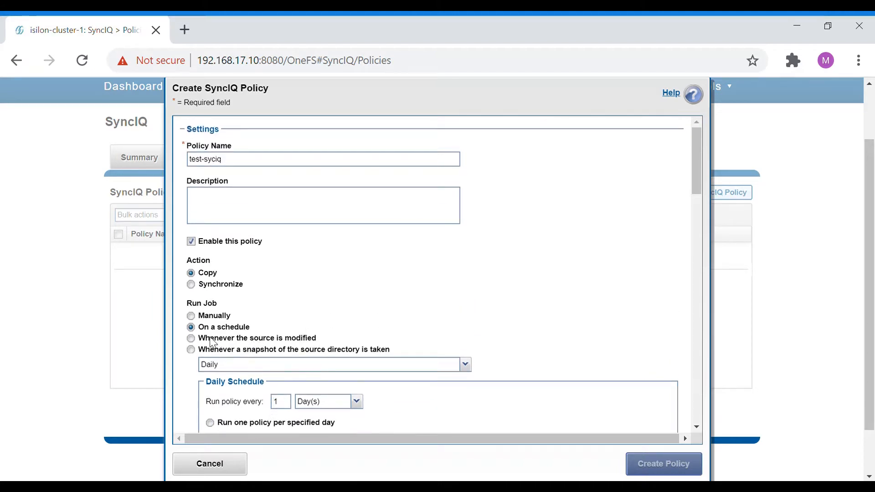
scroll(213, 343, down, 5)
scroll(215, 347, up, 5)
Compare the snapshot-taken and source-modified run triggers, and select running the job whenever the source is modified
click(210, 340)
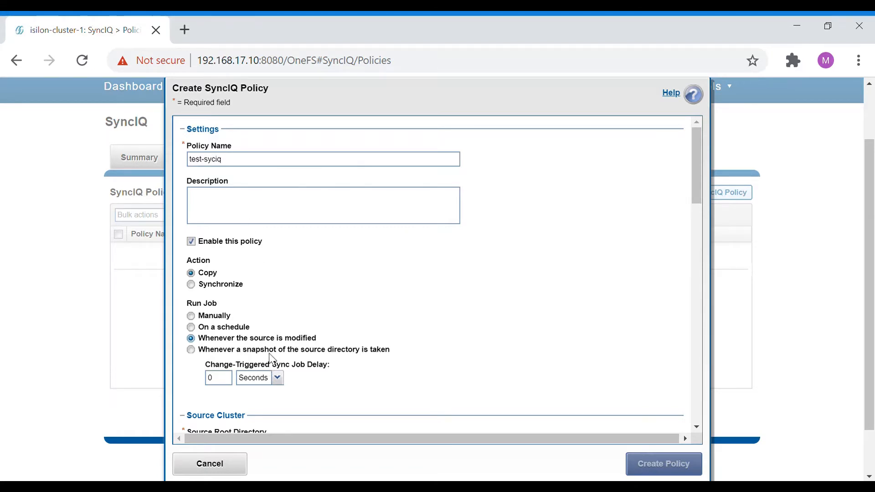
click(274, 351)
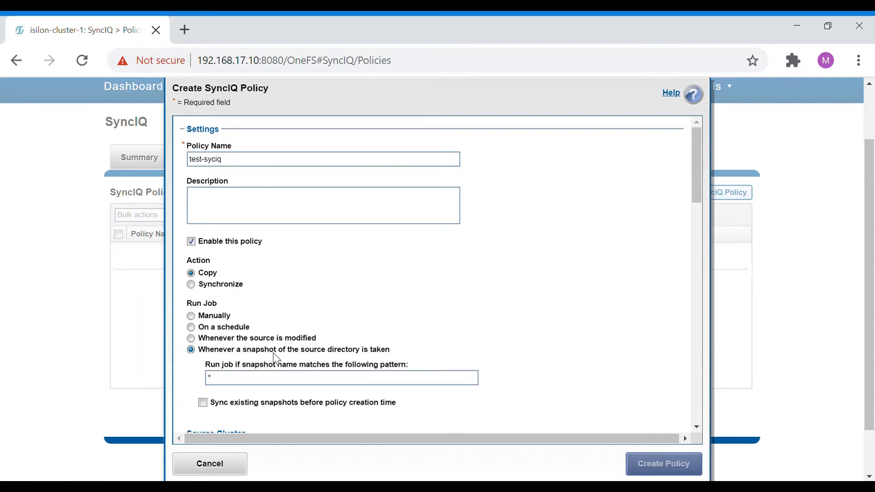
click(247, 338)
click(249, 351)
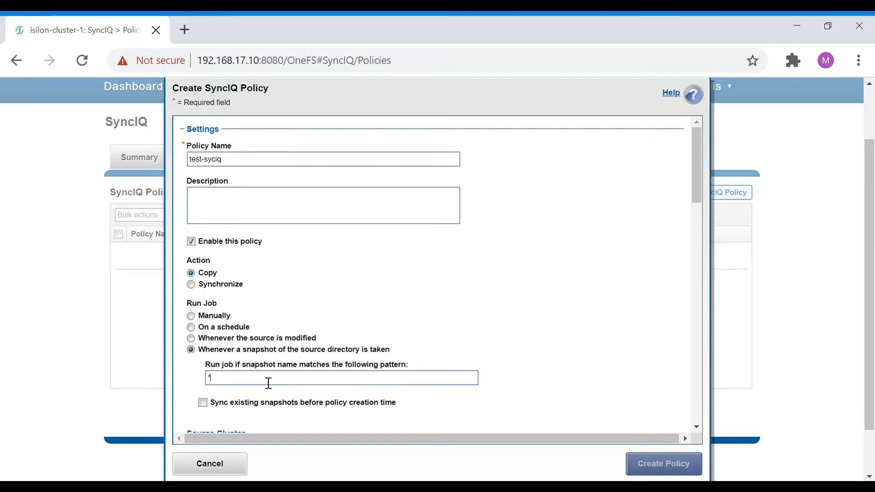
click(193, 340)
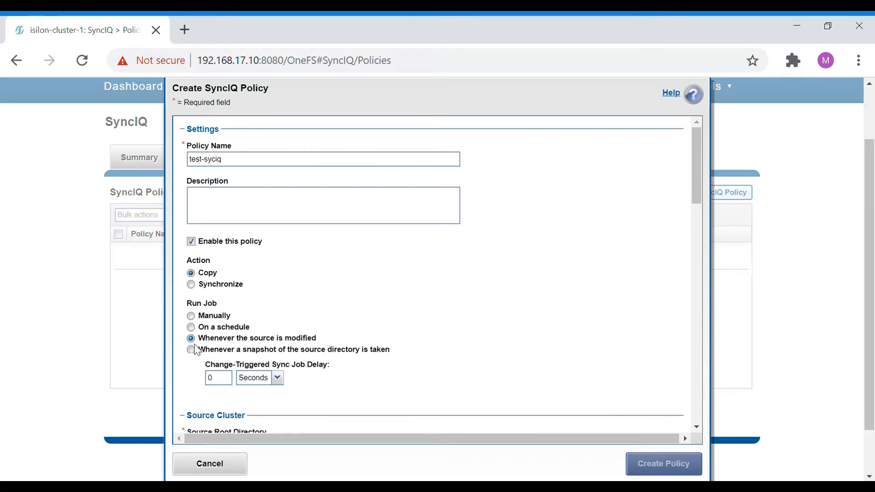
Set the change-triggered sync job delay to 2 minutes
click(271, 388)
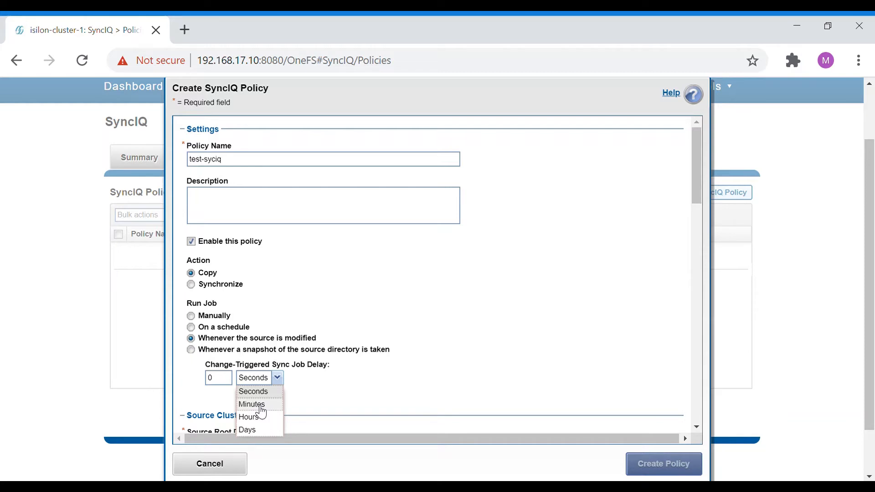
click(231, 385)
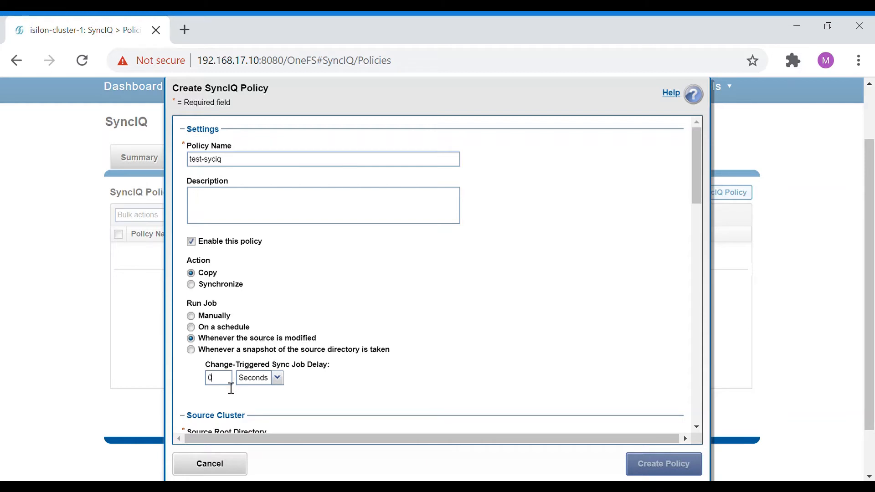
click(261, 385)
click(263, 405)
click(264, 380)
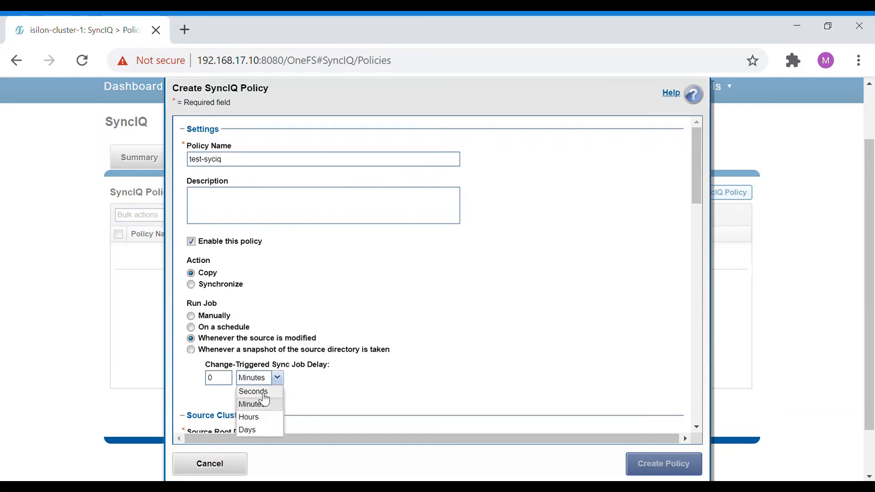
click(259, 404)
drag(222, 381, 182, 383)
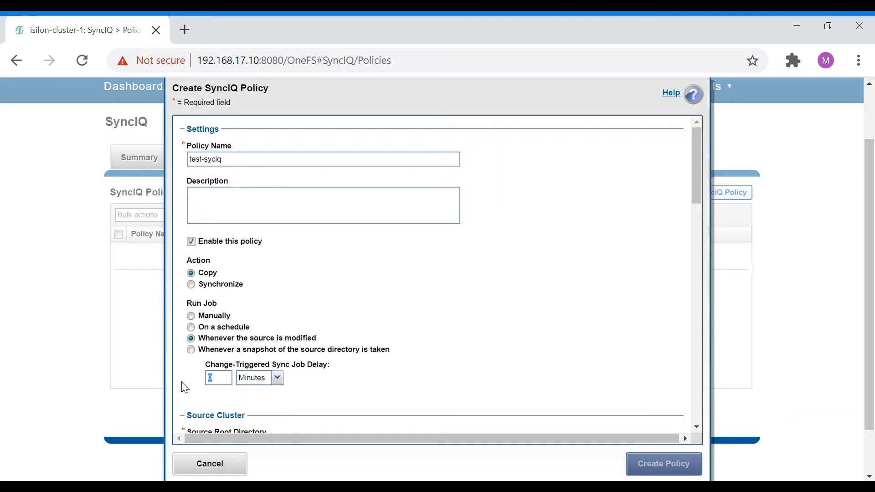
text(2)
Set the job to run manually and choose /ifs/data/nfs-cli as the source root directory
scroll(335, 396, down, 3)
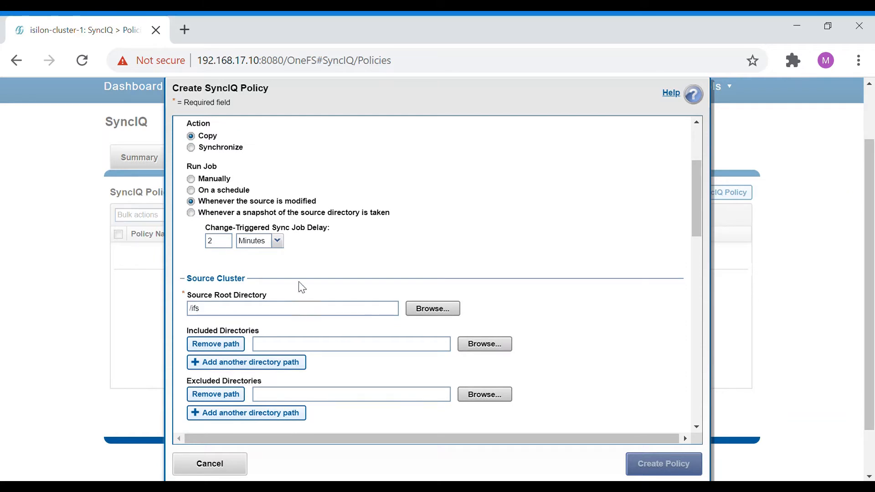
click(192, 180)
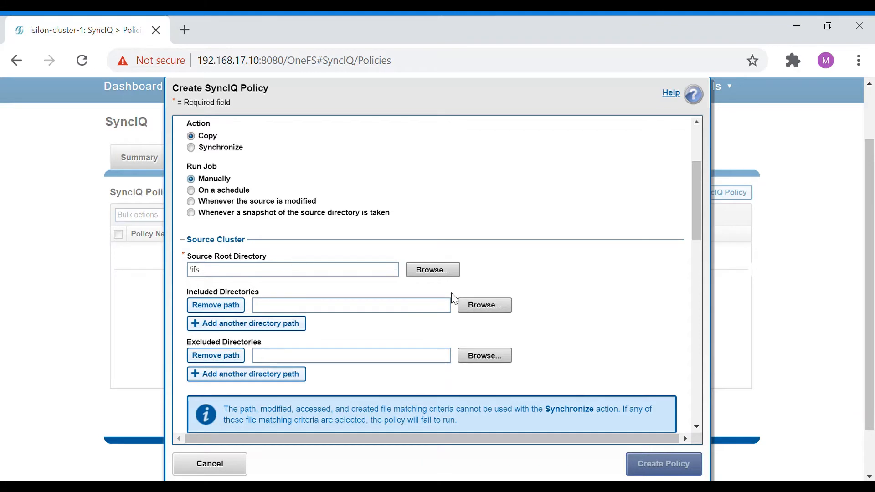
scroll(454, 299, down, 3)
scroll(454, 299, up, 3)
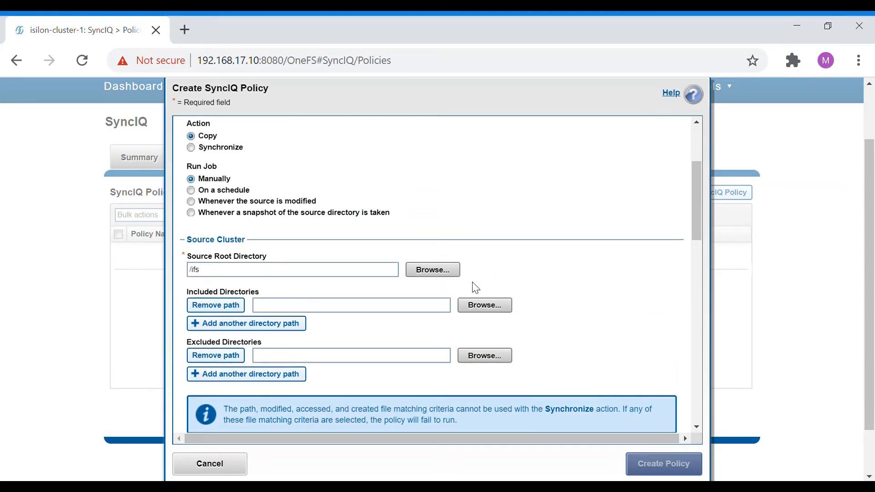
click(437, 280)
double_click(377, 347)
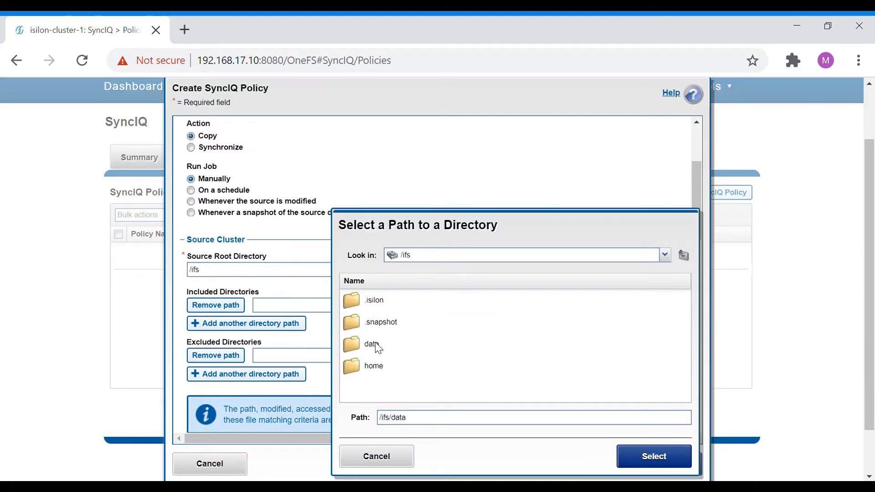
click(384, 321)
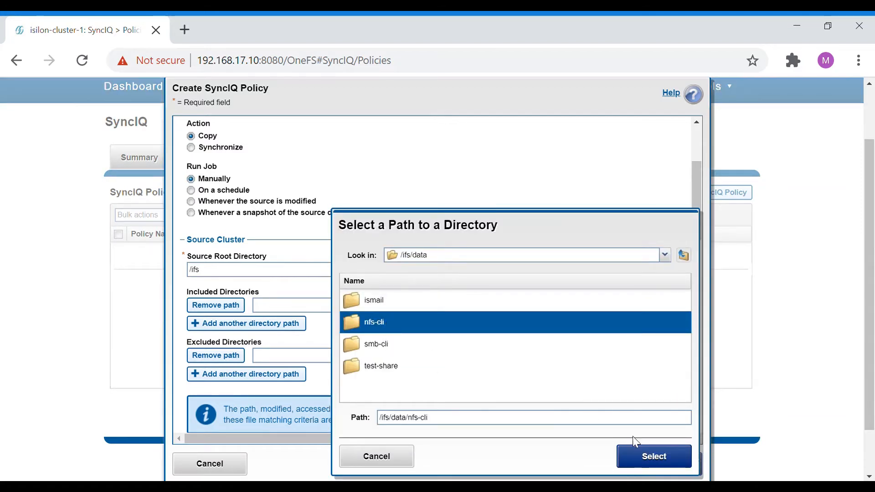
click(646, 456)
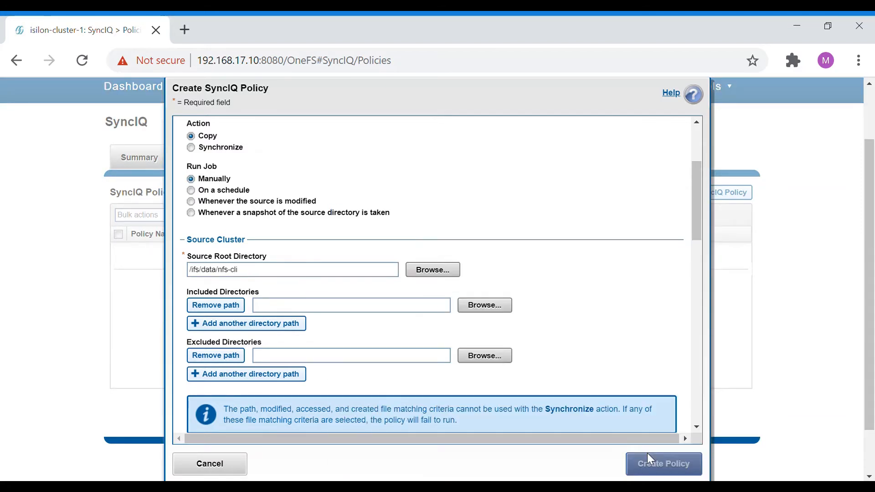
Review the source root path, the included and excluded directory fields, and the file matching criteria
click(252, 279)
drag(258, 277, 218, 277)
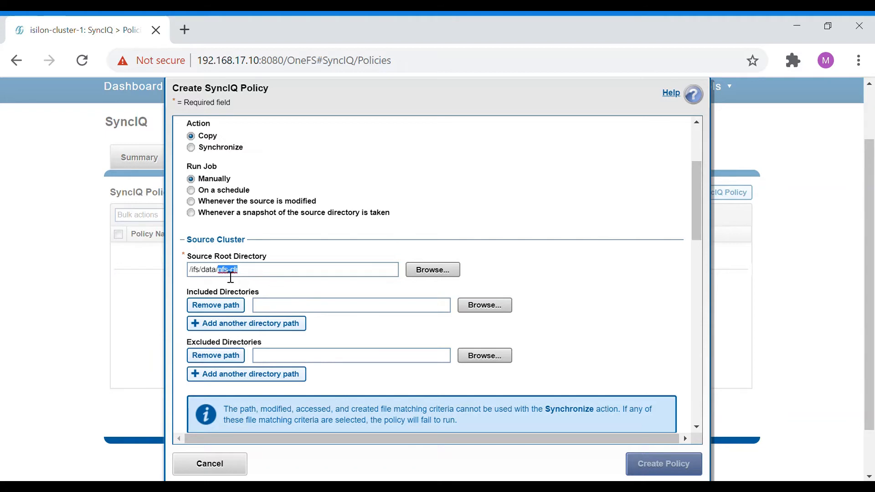
click(273, 314)
scroll(299, 320, down, 5)
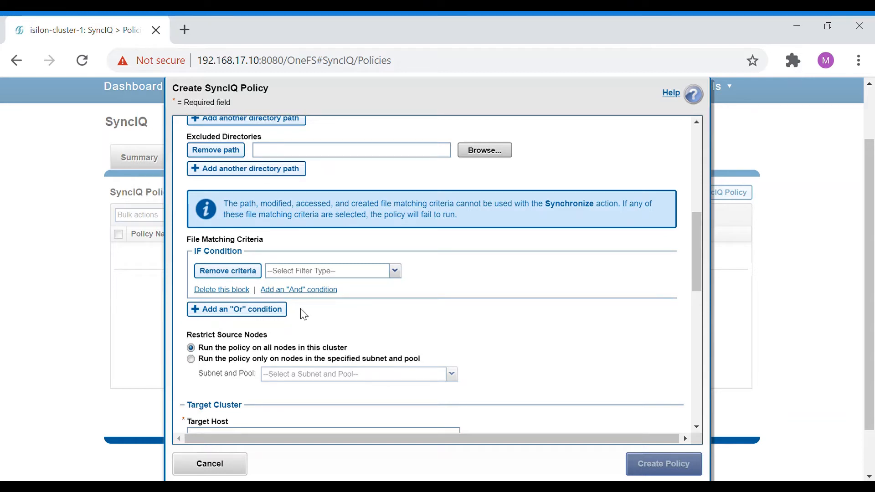
scroll(303, 313, up, 3)
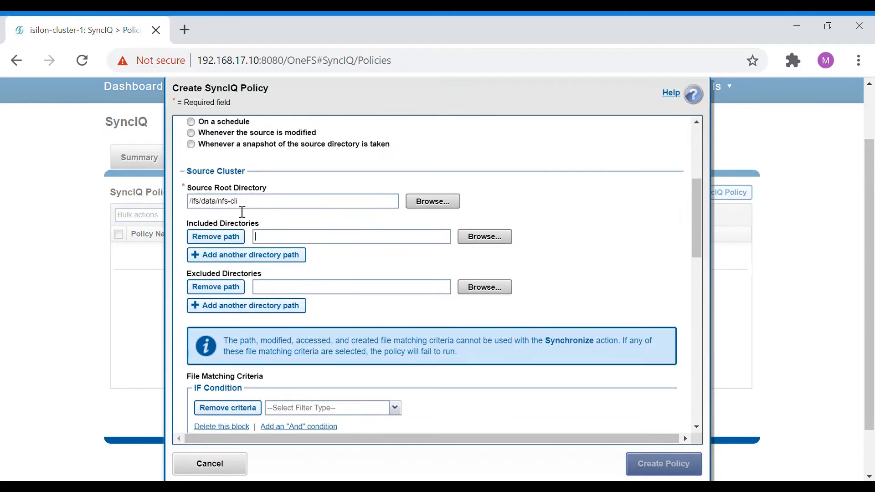
Set the file matching condition to File Type matches File
scroll(333, 287, down, 3)
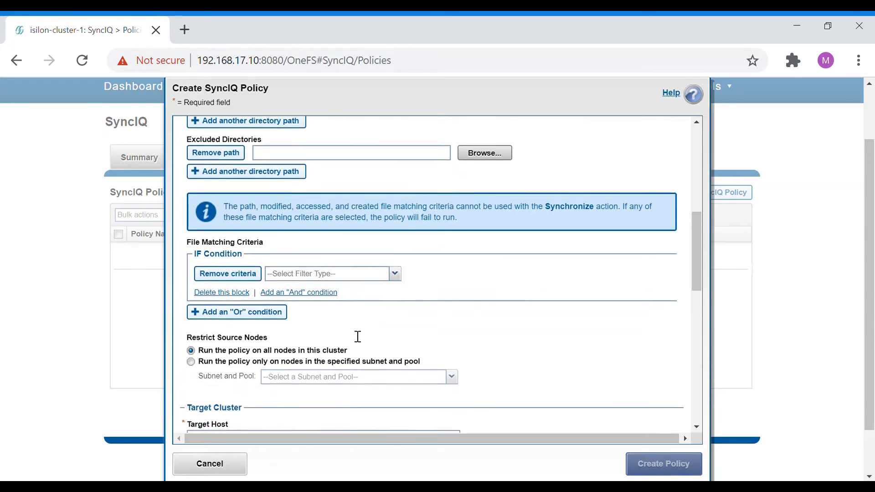
click(352, 275)
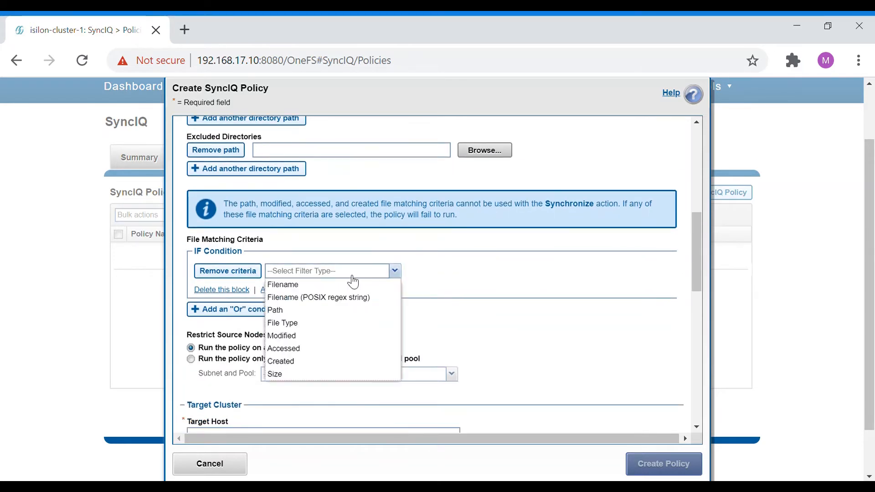
click(341, 326)
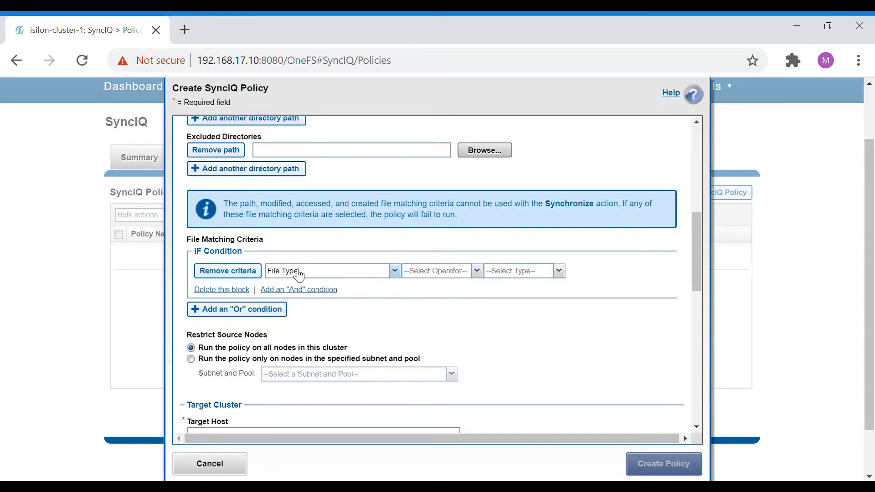
click(434, 273)
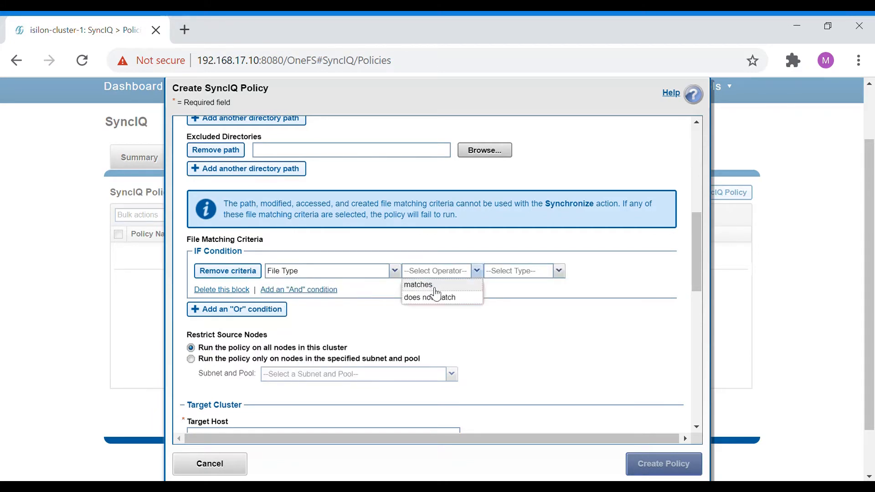
click(437, 288)
click(514, 271)
click(513, 286)
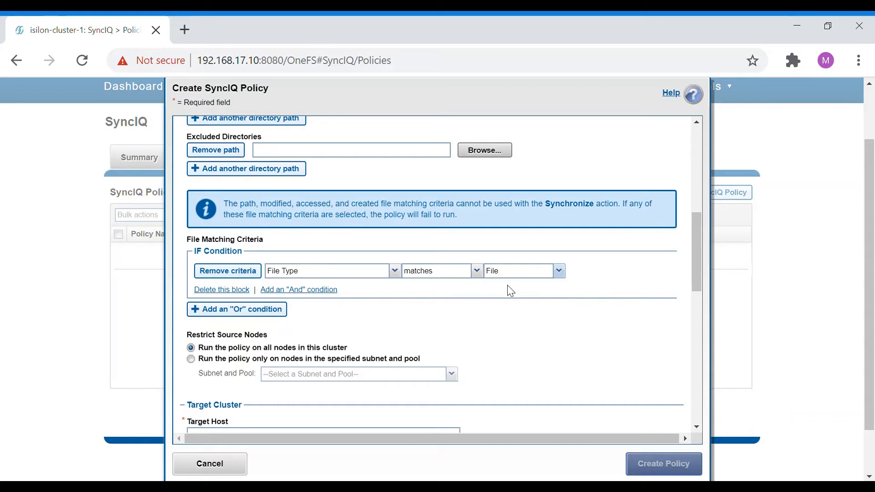
Change the file matching condition to Filename matches .pdf
click(362, 273)
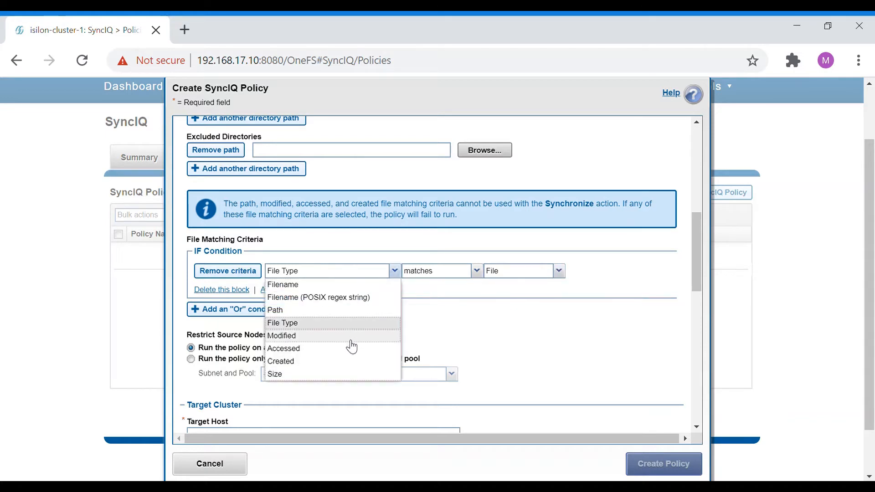
click(349, 285)
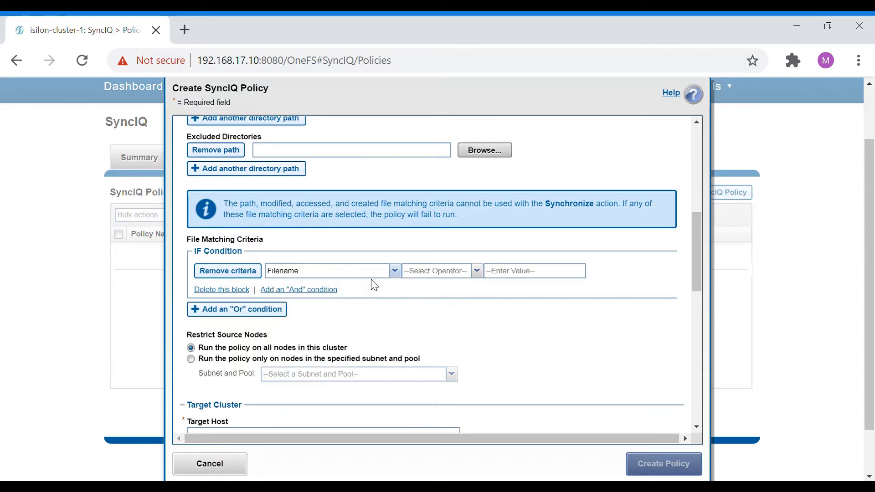
click(433, 273)
click(435, 284)
click(515, 274)
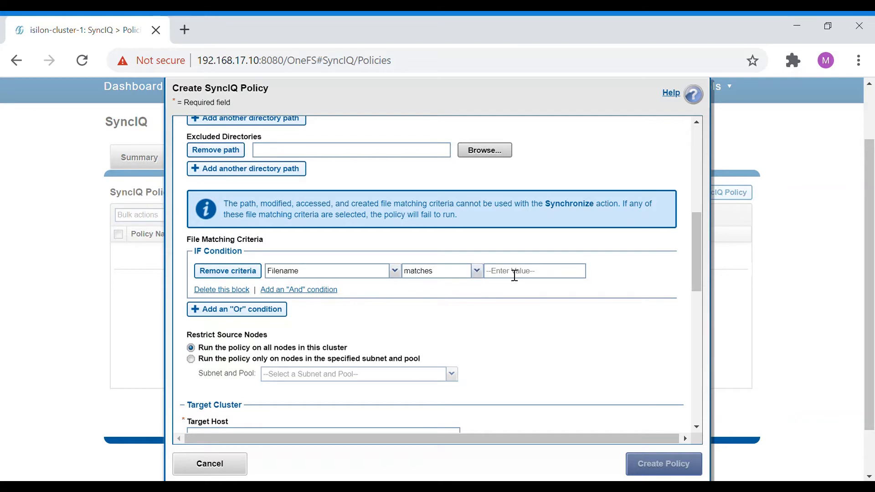
text(.pdf)
scroll(511, 310, up, 5)
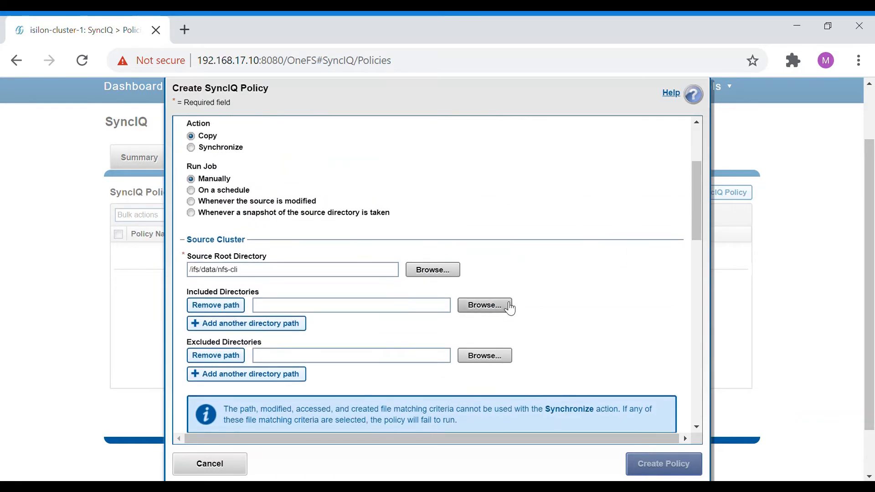
scroll(506, 308, down, 5)
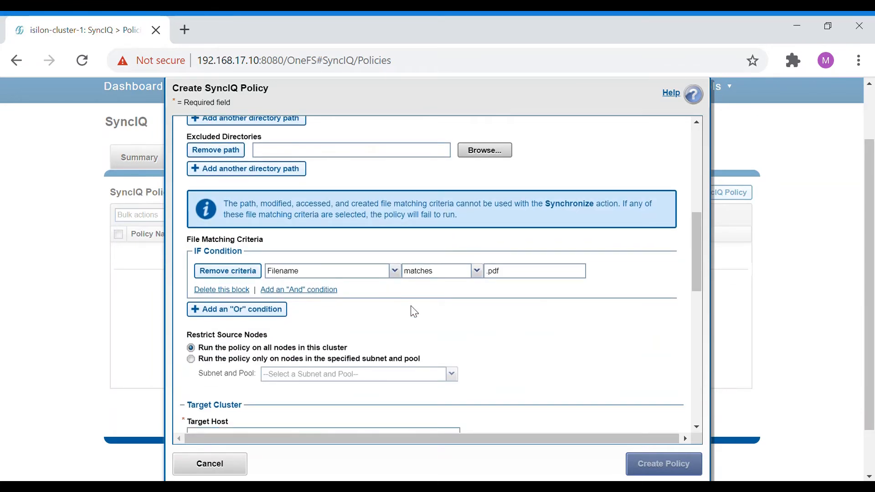
Try restricting the source nodes to subnet0:pool0, and return to running the policy on all nodes in this cluster
scroll(414, 312, down, 3)
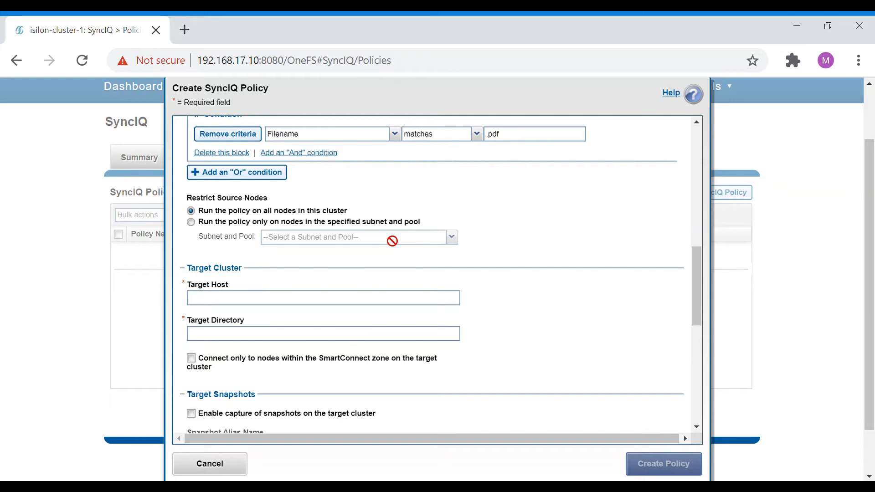
click(192, 222)
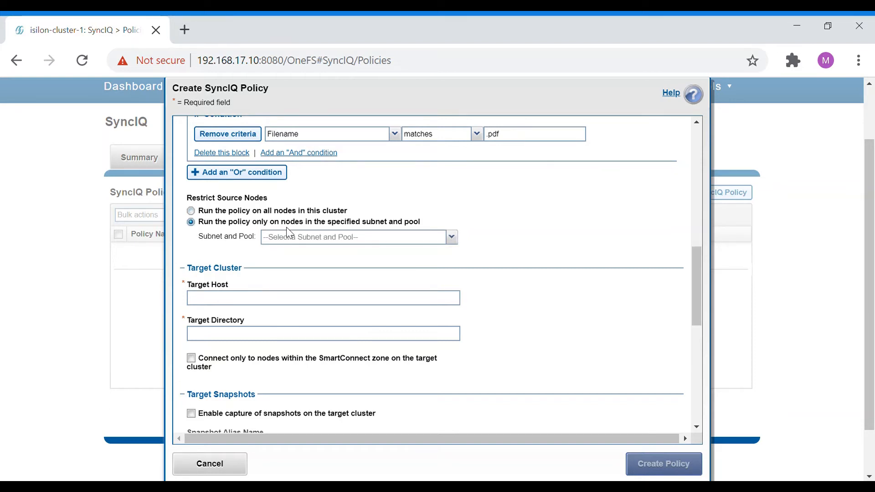
click(379, 246)
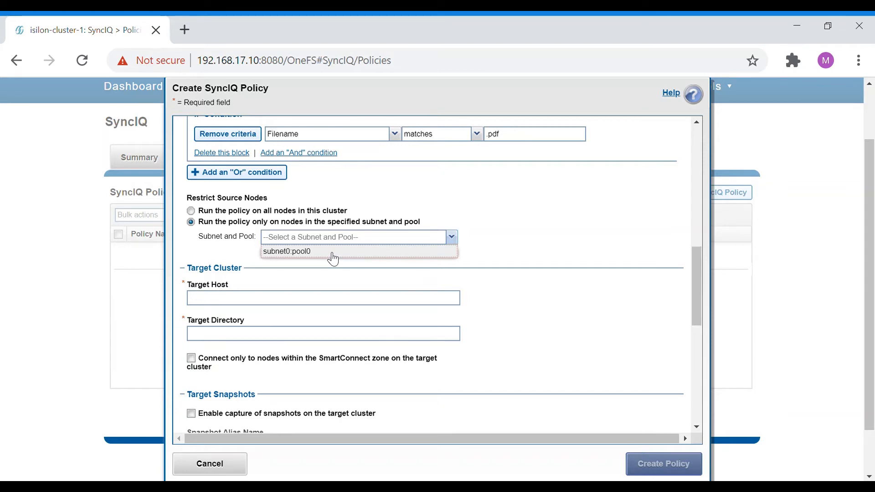
click(332, 255)
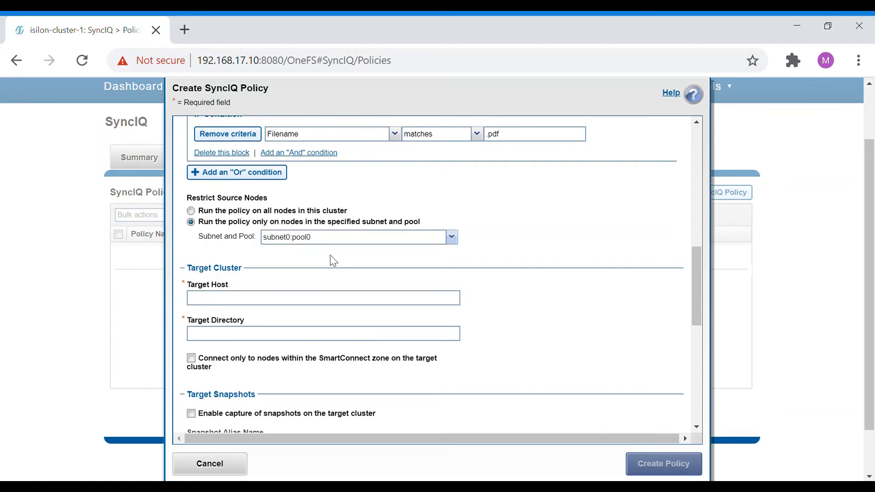
scroll(330, 255, up, 4)
scroll(331, 256, down, 4)
click(193, 211)
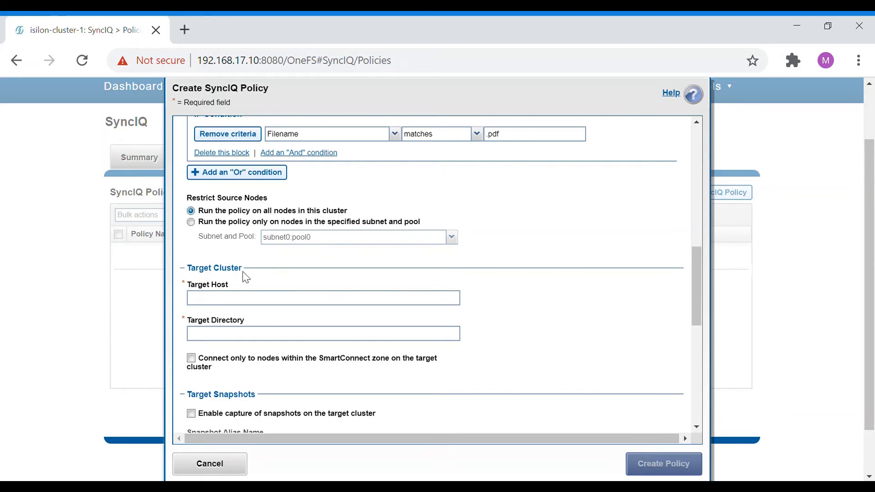
Set the target directory to /ifs/data/nfs-cli, matching the source root path
scroll(247, 278, down, 3)
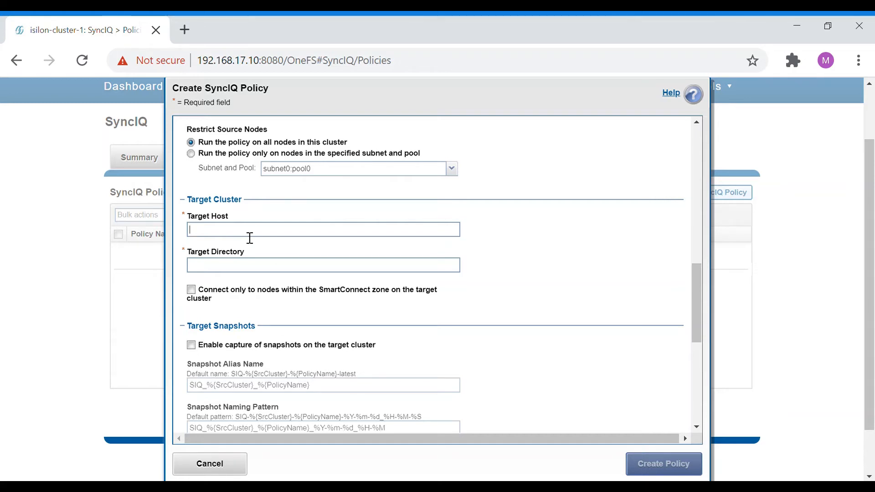
click(255, 267)
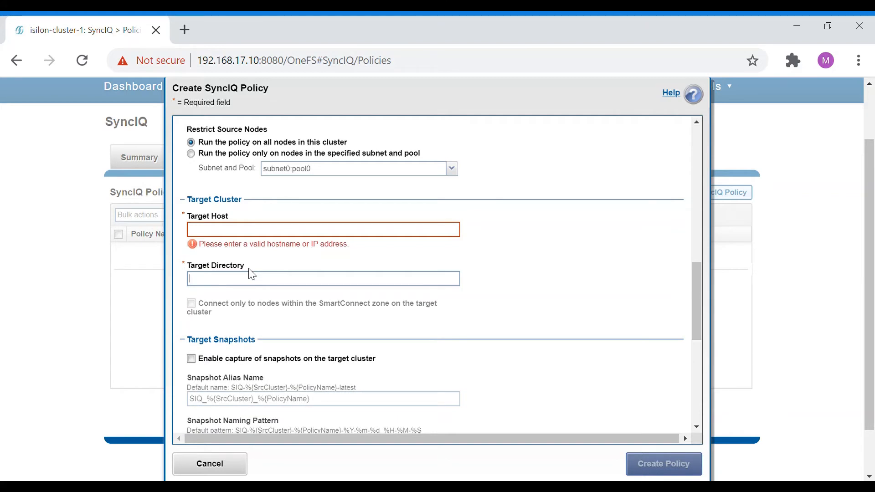
click(250, 234)
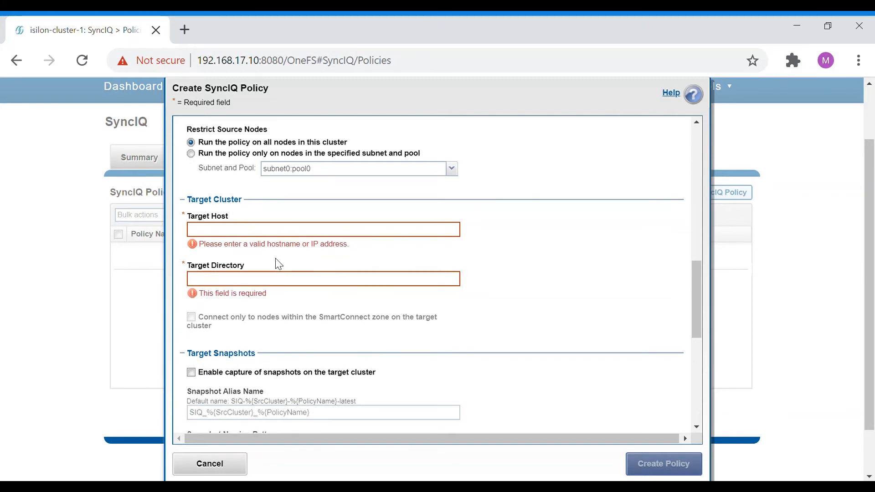
scroll(278, 264, up, 10)
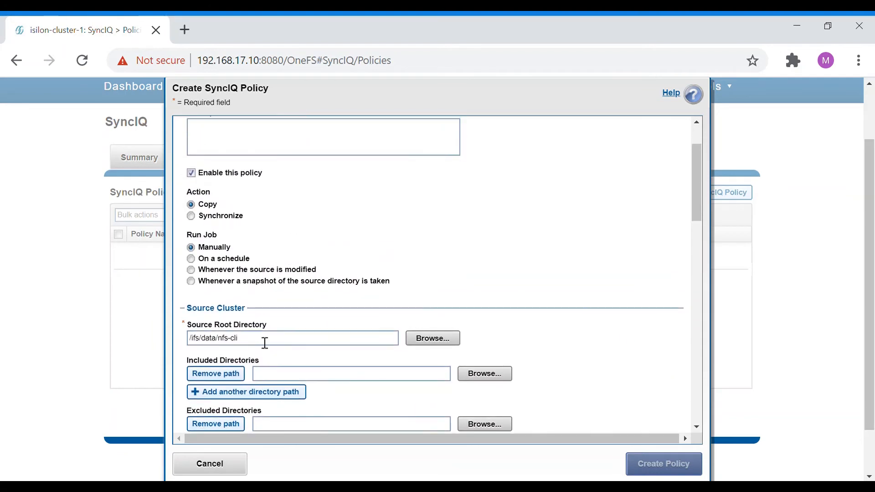
scroll(265, 343, down, 10)
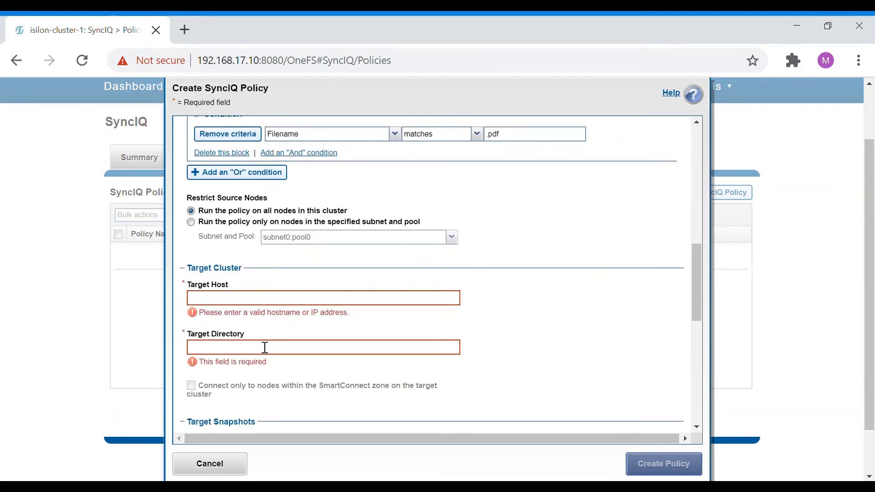
click(266, 348)
text(/ifs)
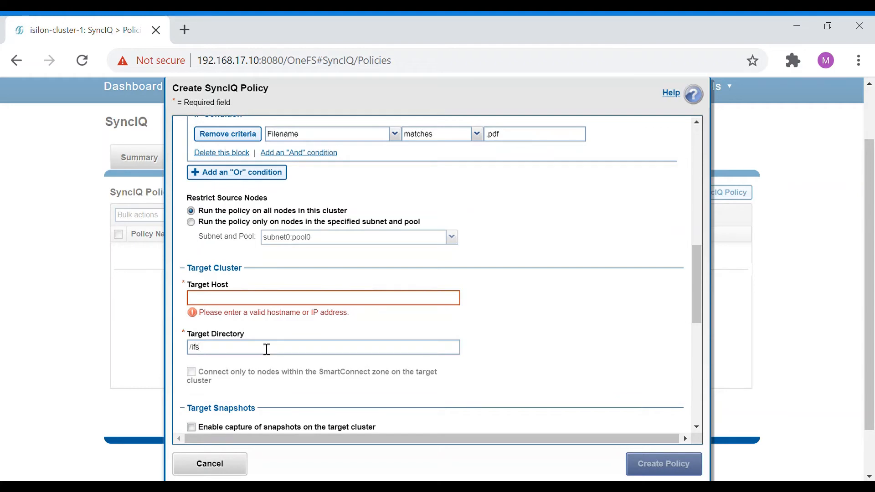
text(/data/)
text(nfs-cli)
Enter 192.168.17.43 as the target host for the replication
click(320, 302)
text(192)
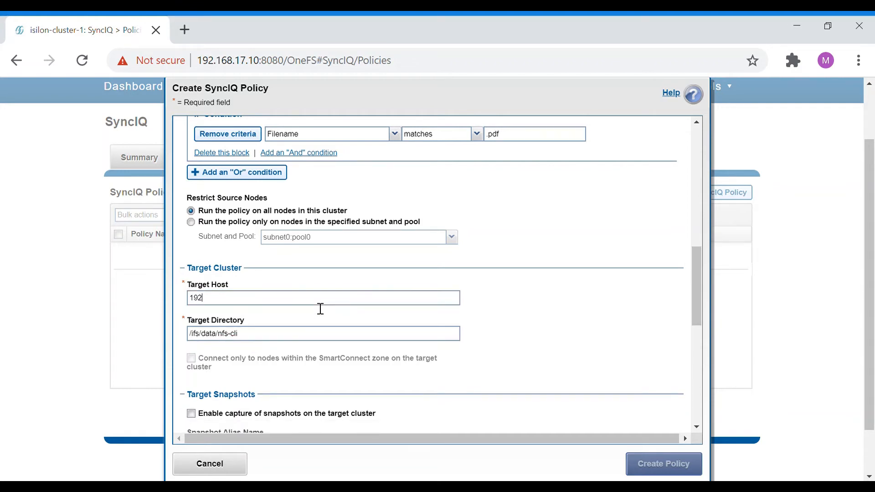
text(.168.17.43)
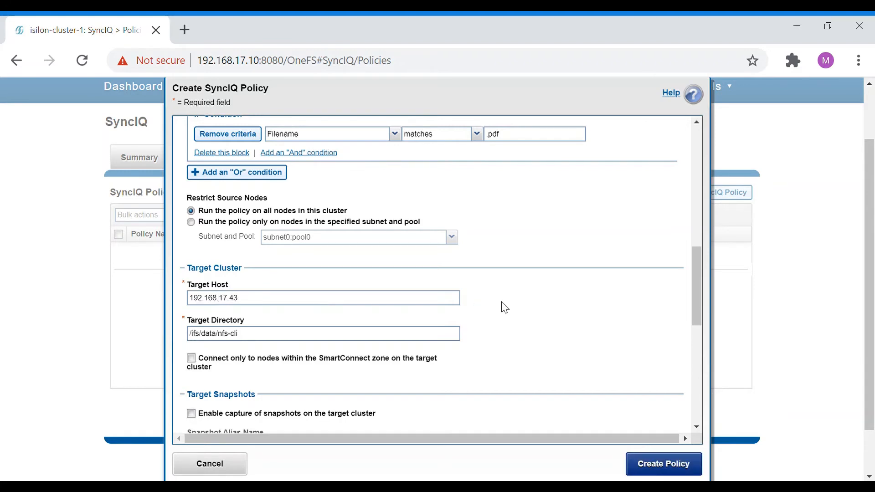
Try the option to connect only to nodes within the target's SmartConnect zone, and turn it back off
scroll(503, 308, down, 3)
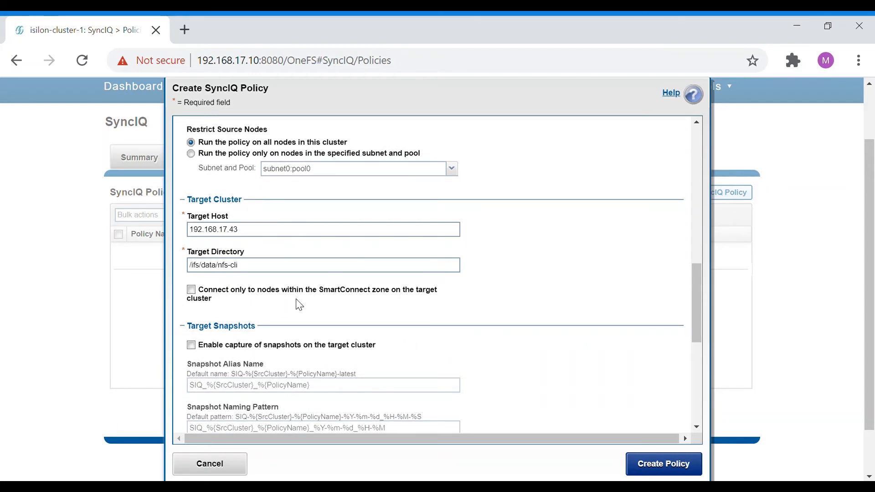
click(193, 293)
click(195, 296)
Enable capture of snapshots on the target cluster and examine the snapshot alias name, keeping it as it is
scroll(280, 307, down, 3)
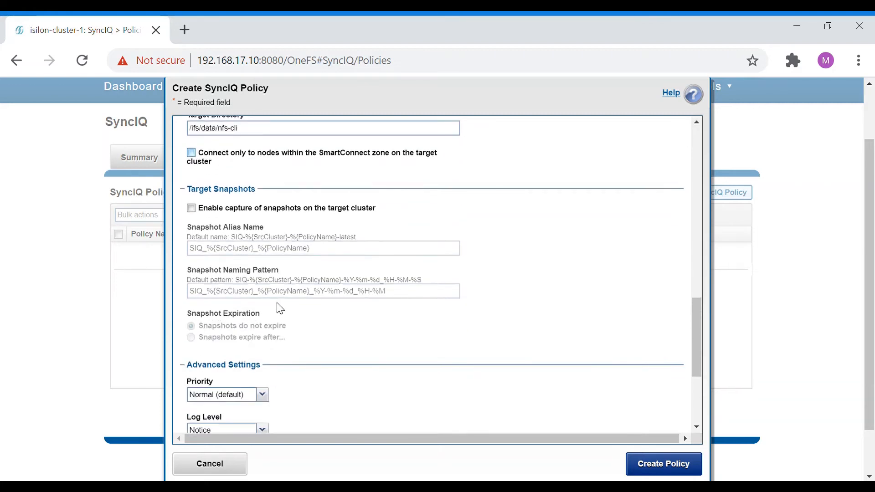
scroll(300, 296, up, 4)
scroll(299, 296, down, 4)
click(278, 211)
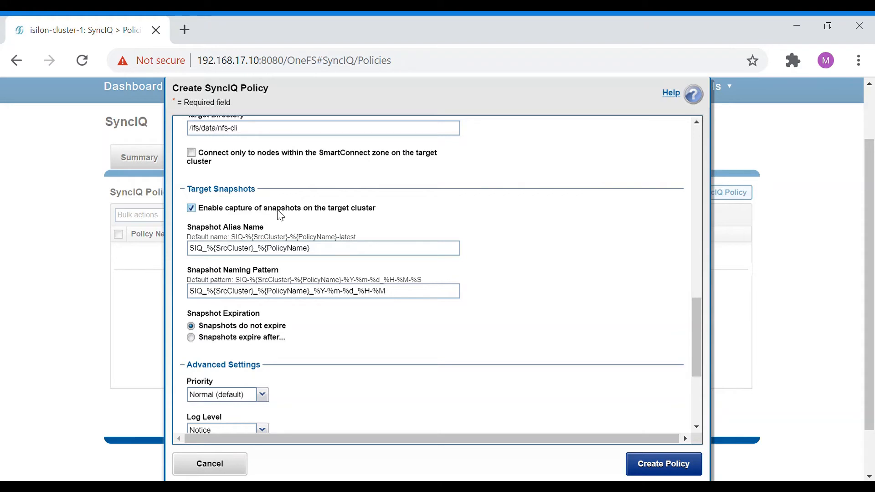
drag(312, 250, 184, 256)
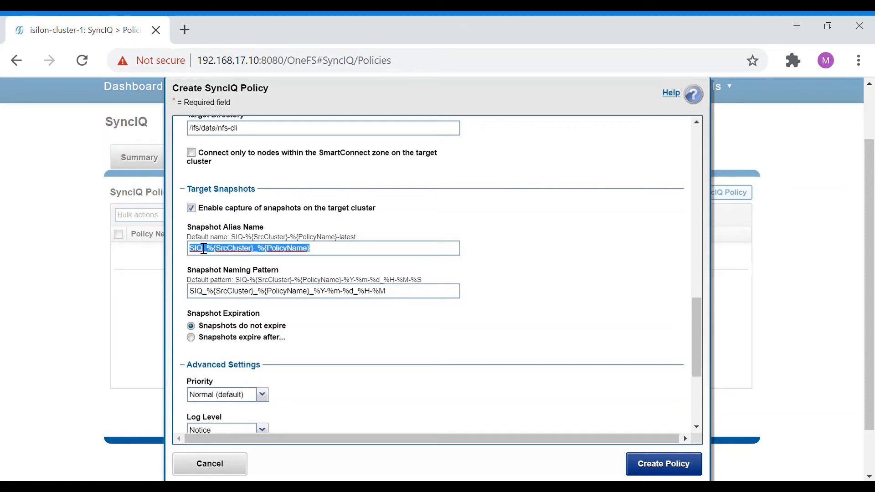
click(260, 252)
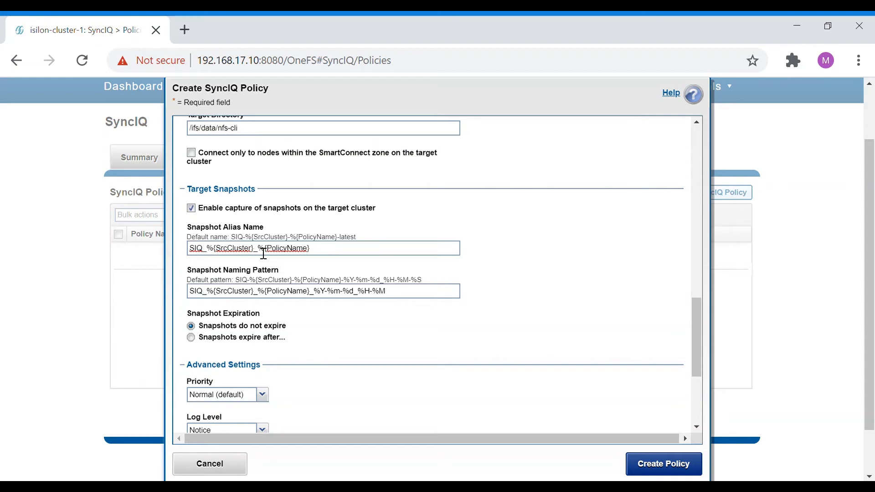
click(427, 210)
Check the time units offered for expiring snapshots, and return the expiration to snapshots that do not expire
scroll(257, 271, down, 3)
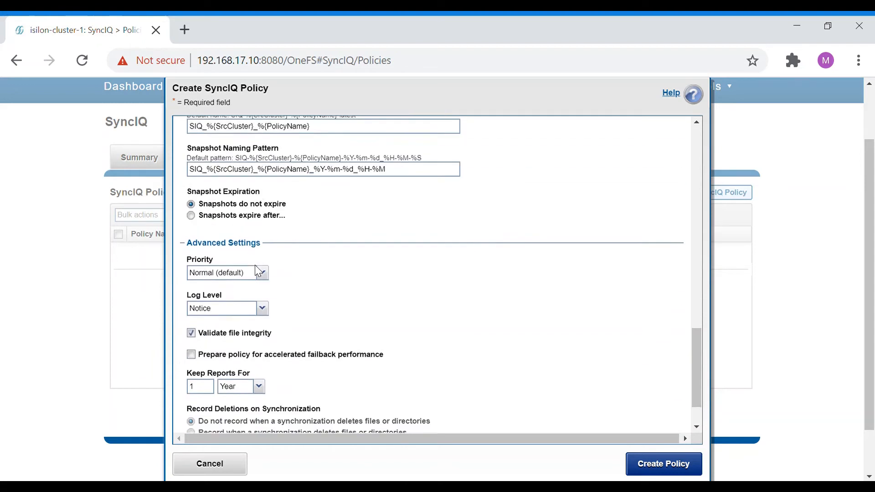
click(194, 202)
click(262, 219)
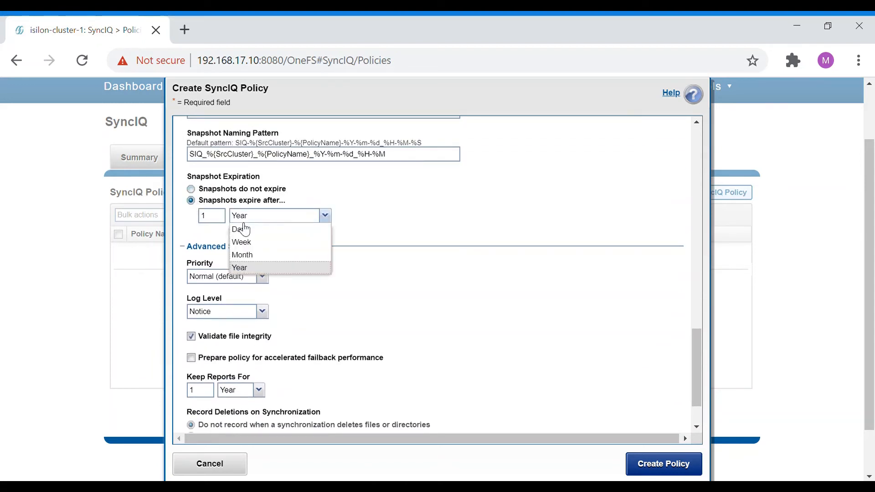
click(193, 194)
click(192, 190)
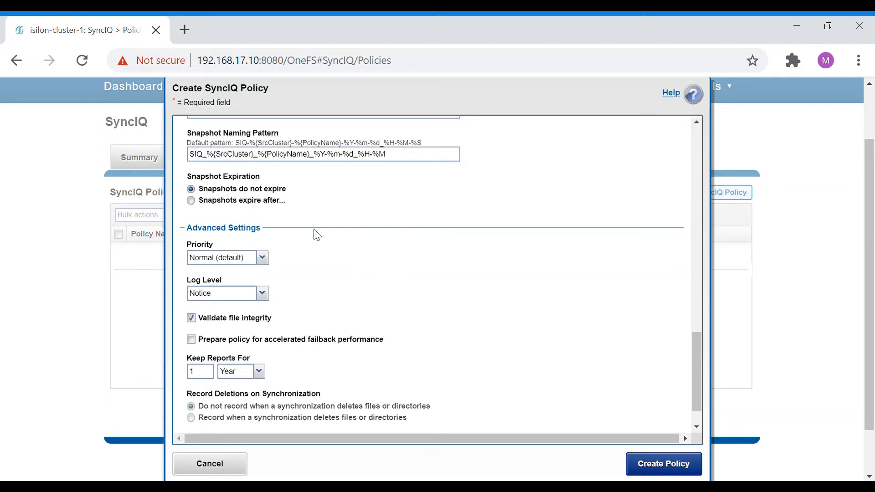
Review the advanced settings, policy name, action, source directory and target cluster settings before creating the policy
scroll(361, 289, down, 1)
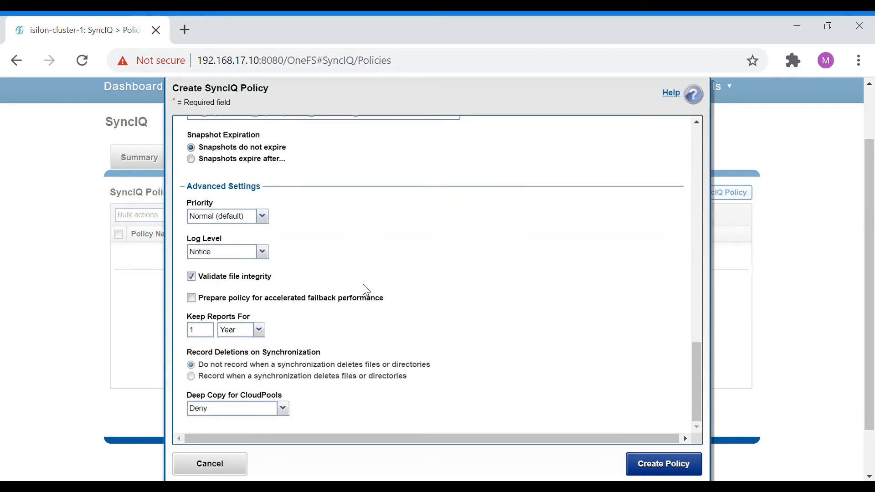
scroll(483, 308, up, 15)
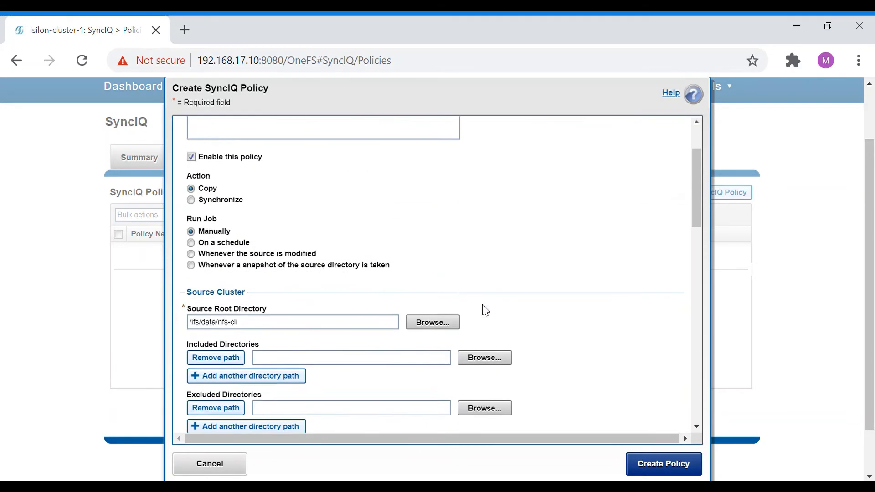
scroll(489, 300, up, 2)
scroll(489, 301, down, 3)
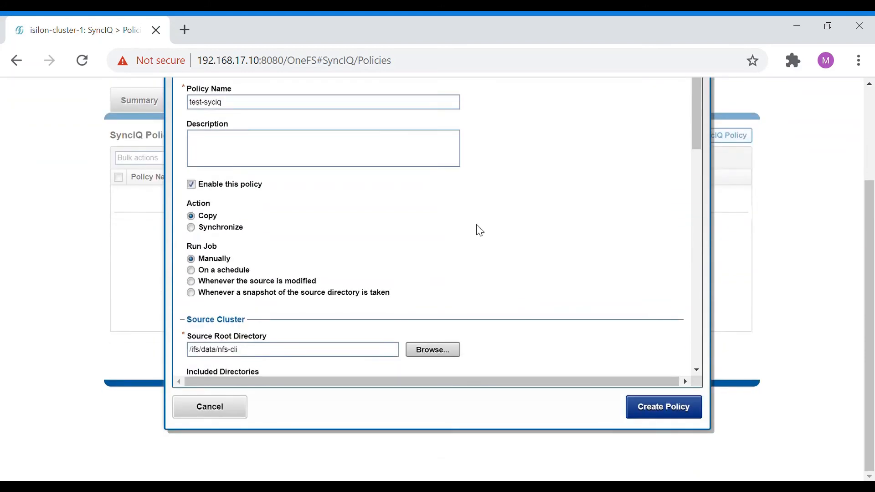
scroll(592, 283, up, 3)
scroll(658, 312, down, 10)
scroll(712, 351, down, 3)
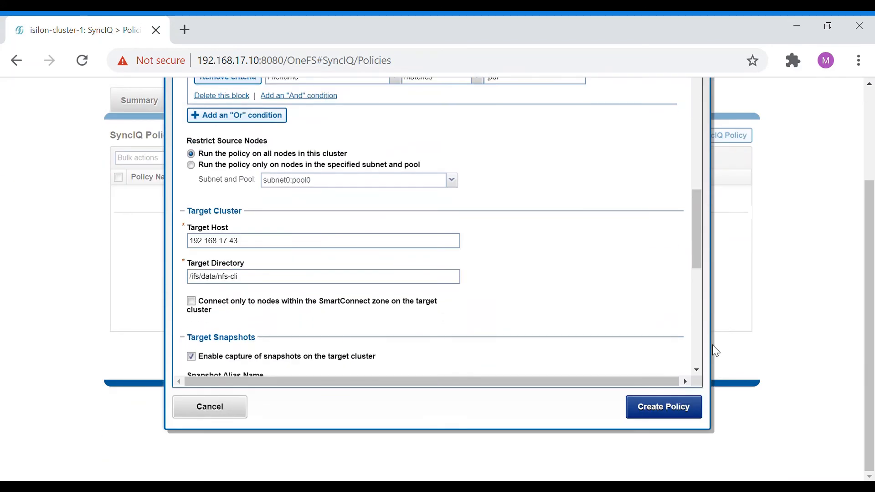
Create the test-syciq SyncIQ policy with the configured settings
click(676, 418)
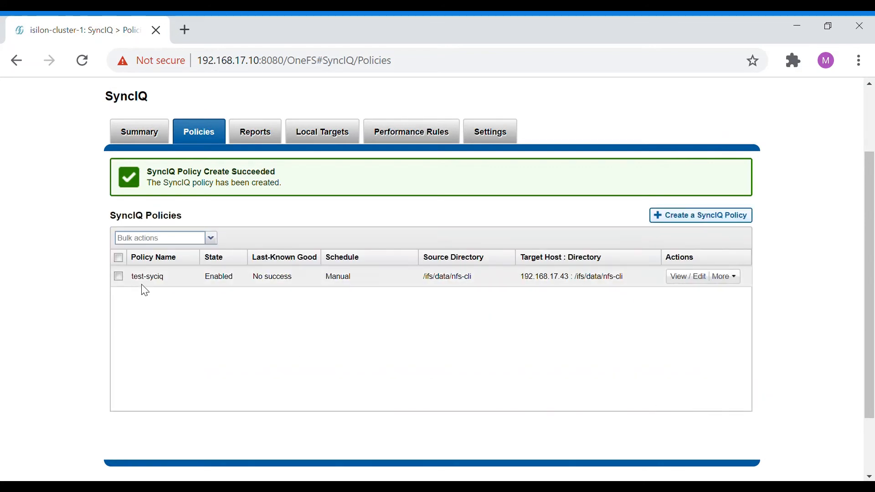
scroll(228, 283, up, 3)
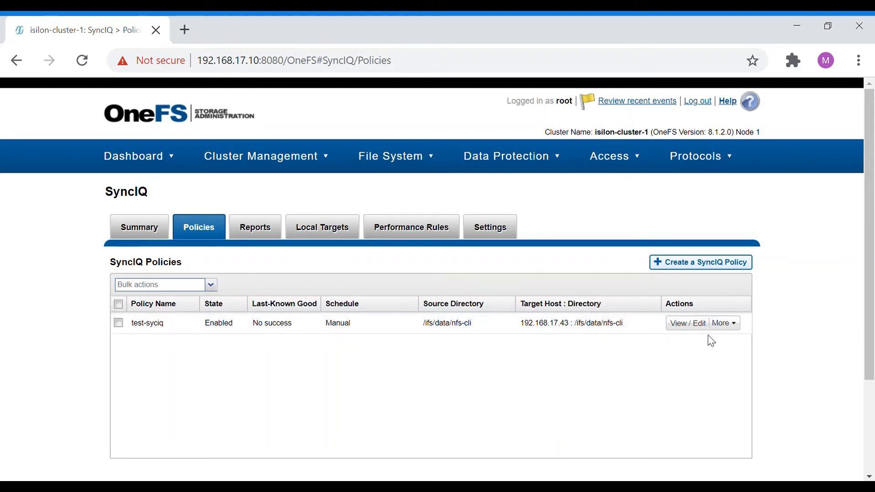
Run a sync assessment for the test-syciq policy and check which policy actions are offered meanwhile
click(739, 326)
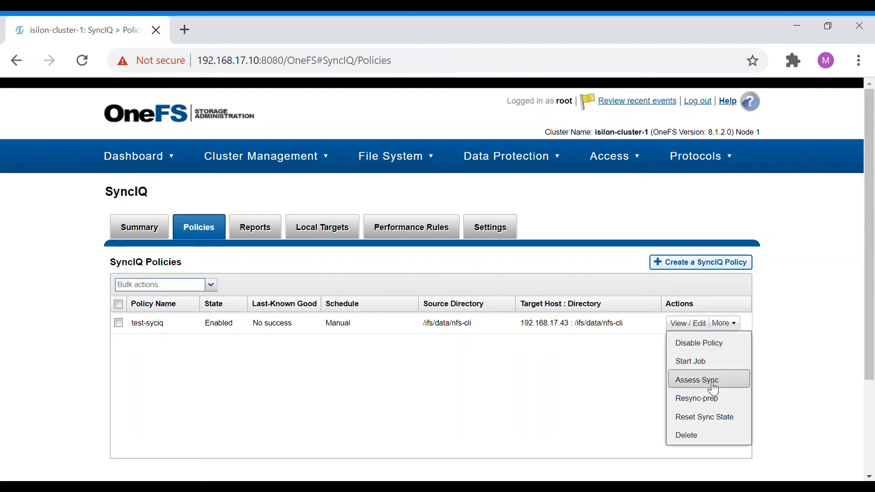
click(697, 380)
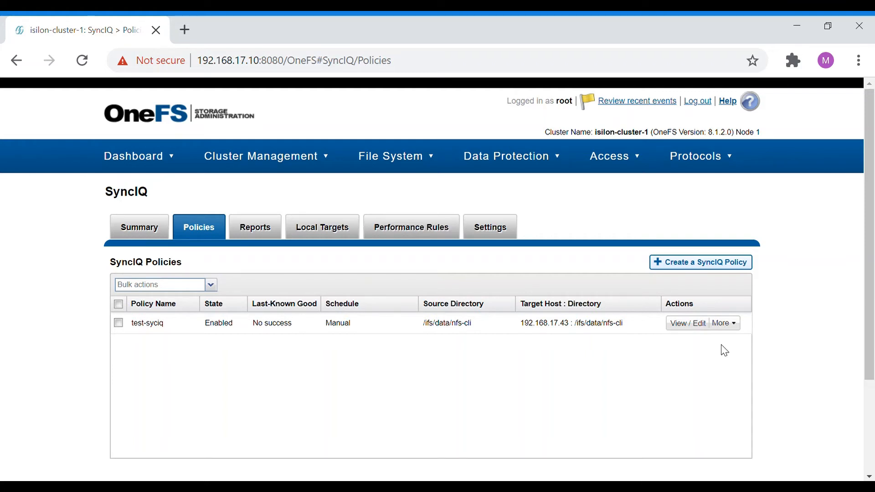
click(734, 325)
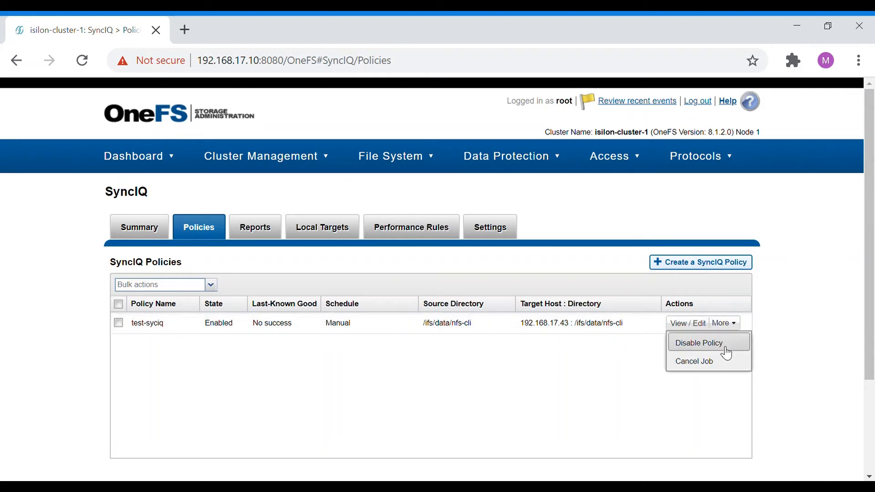
click(640, 400)
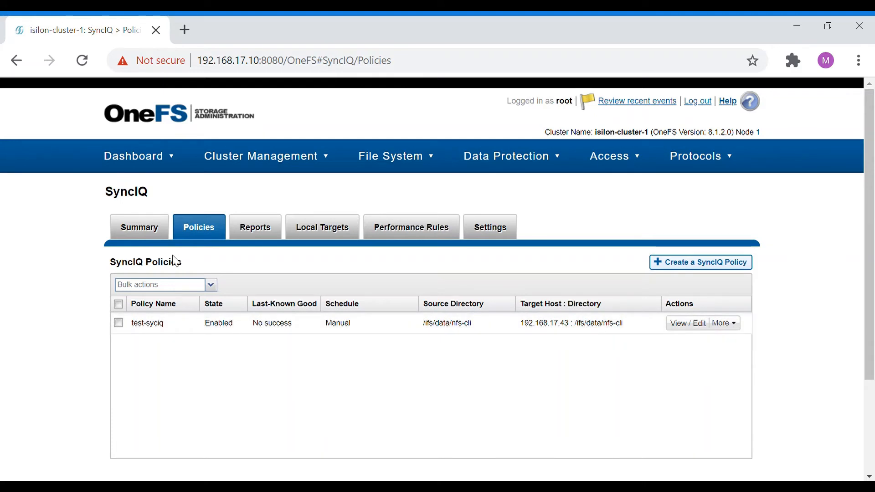
Examine the active test-syciq job's details, including directories, files, data transfer, snapshots and policy summary, and close them
click(147, 236)
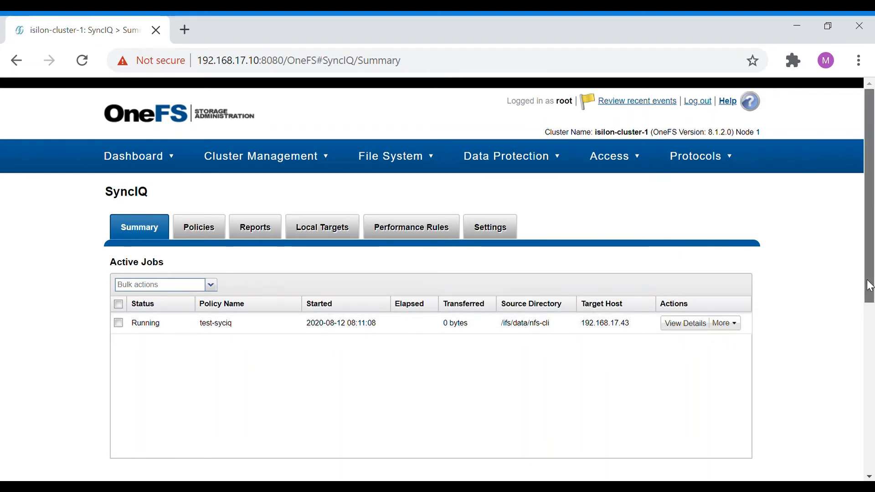
scroll(870, 286, down, 2)
scroll(866, 288, up, 2)
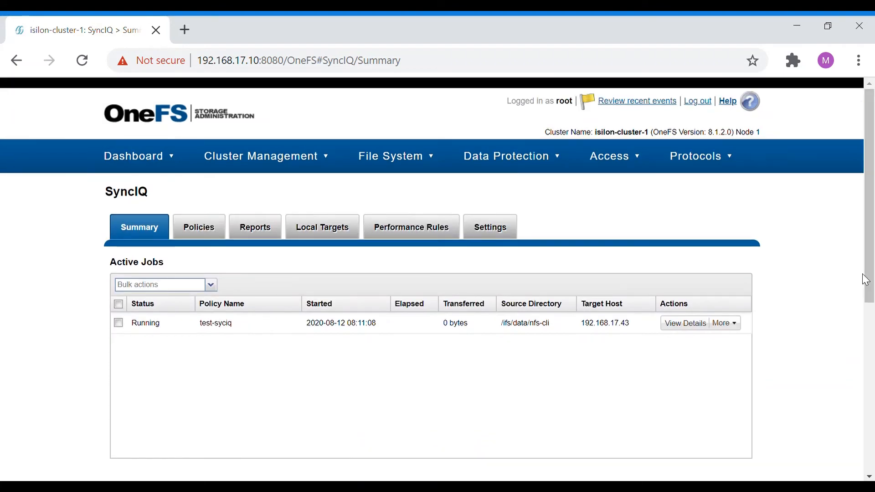
click(695, 329)
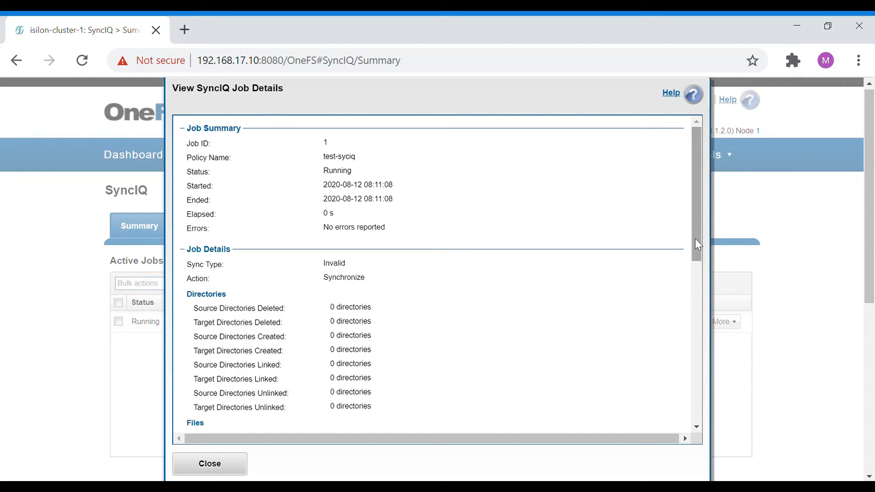
drag(697, 243, 669, 292)
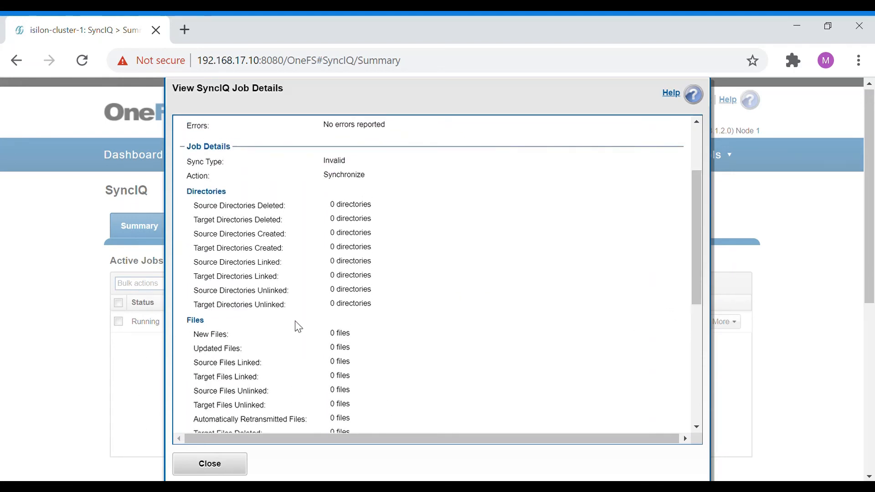
scroll(298, 328, down, 5)
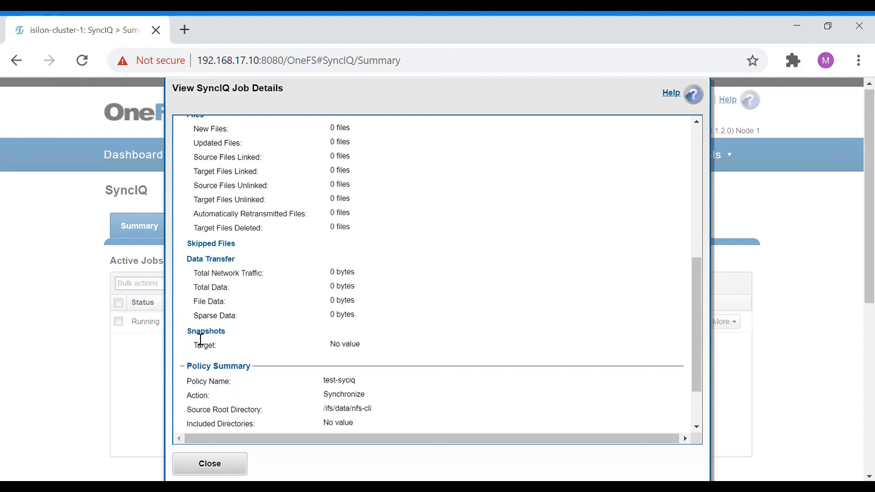
scroll(378, 322, up, 5)
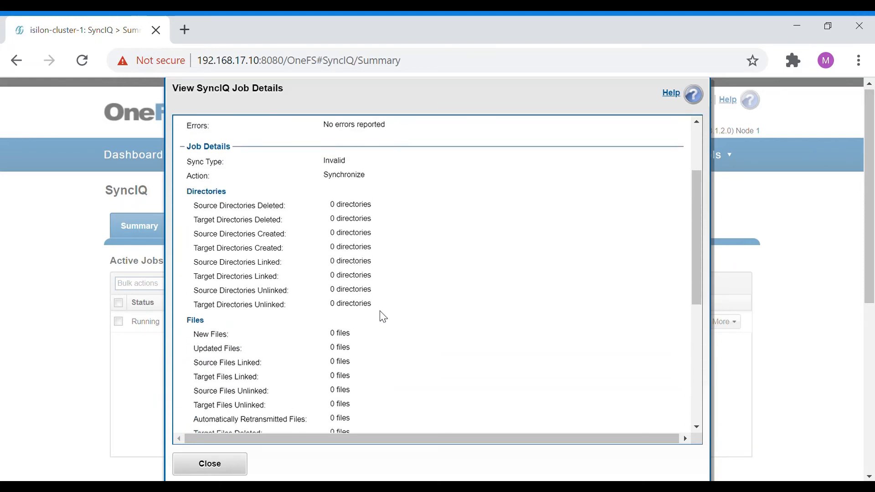
scroll(383, 320, down, 6)
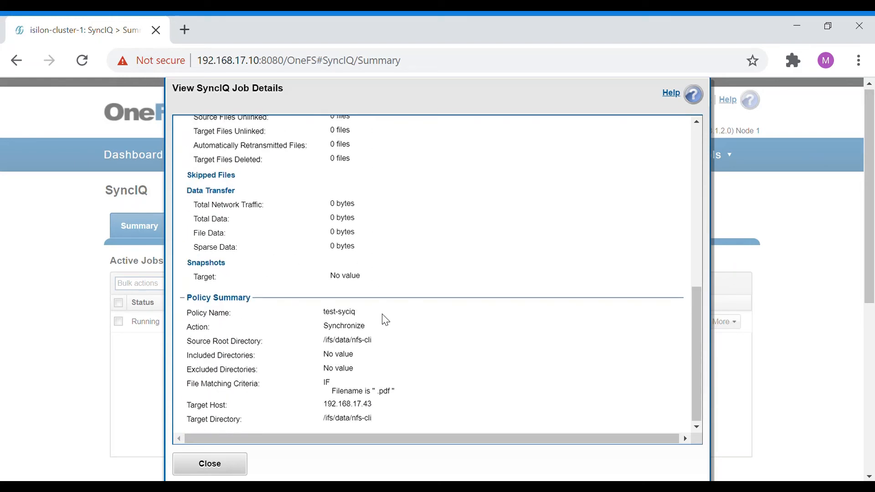
scroll(382, 375, up, 8)
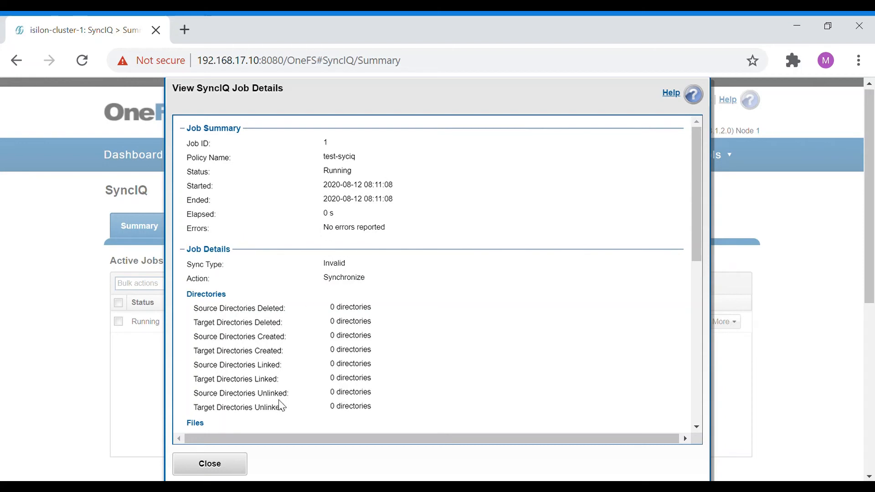
click(227, 454)
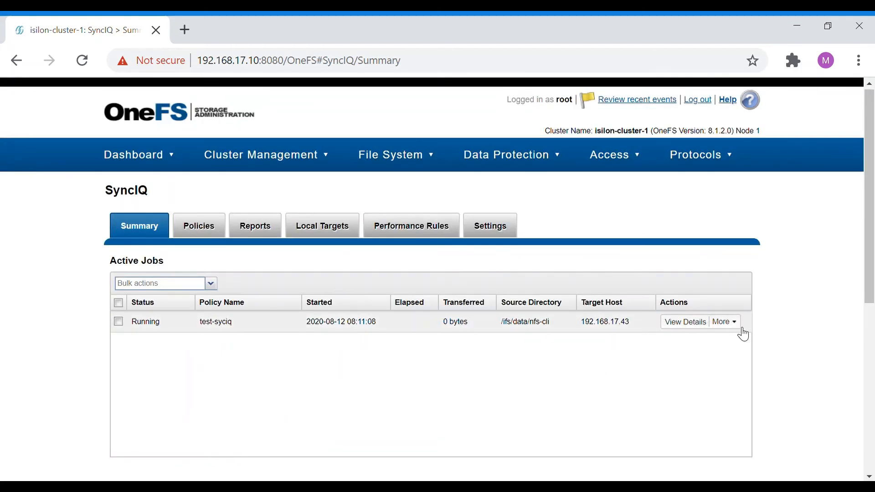
Cancel the running job of the test-syciq policy and check which policy actions are offered again
click(741, 332)
click(210, 467)
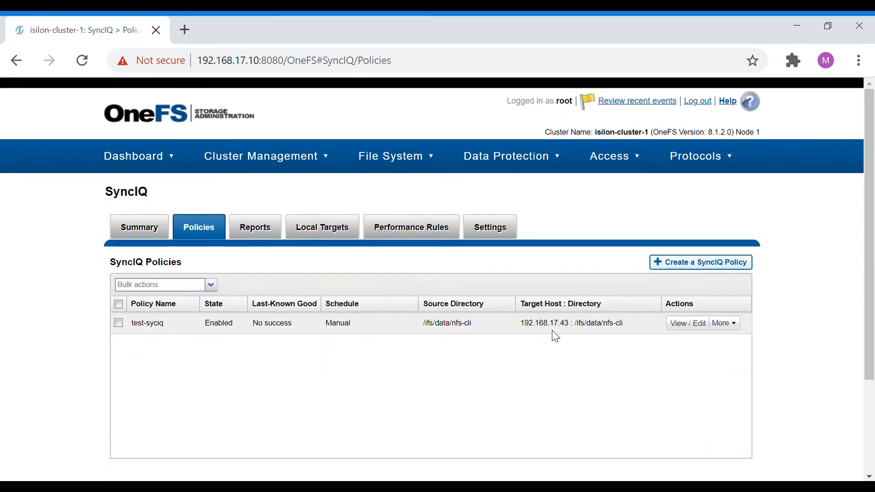
click(728, 324)
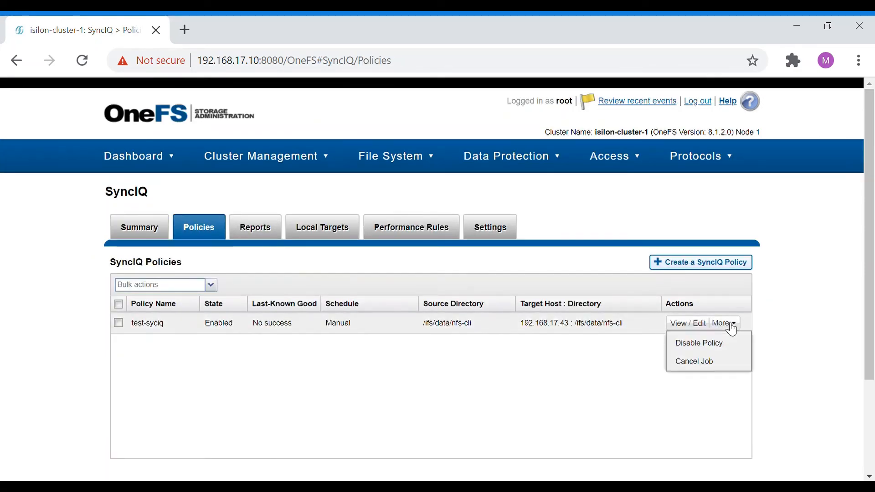
click(713, 361)
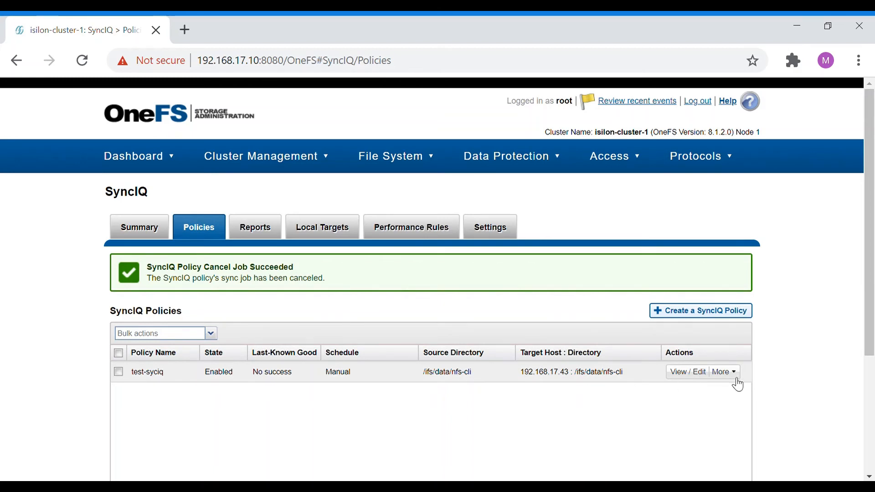
click(728, 323)
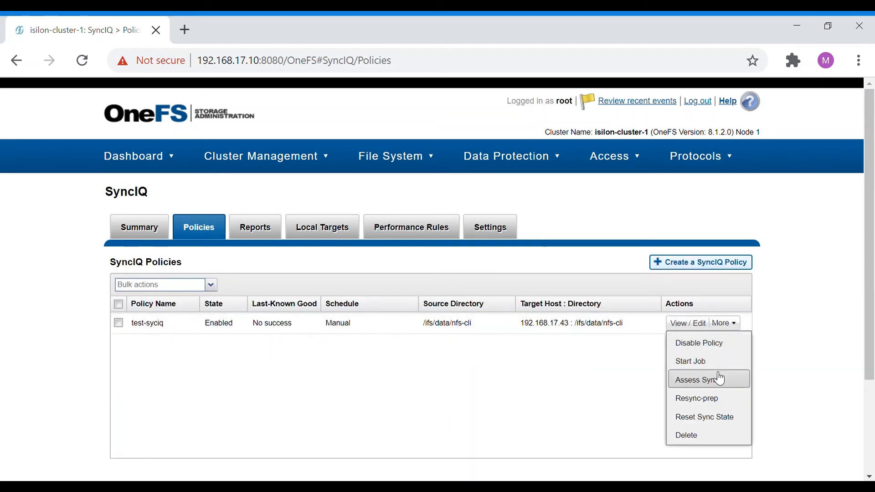
click(598, 388)
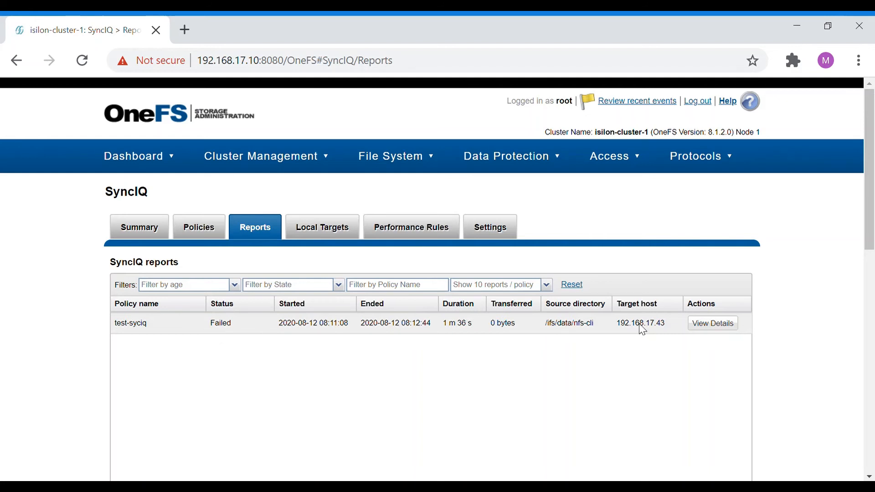
Look through the test-syciq entry in the SyncIQ reports, examining its errors and file statistics, and close it
scroll(712, 329, down, 2)
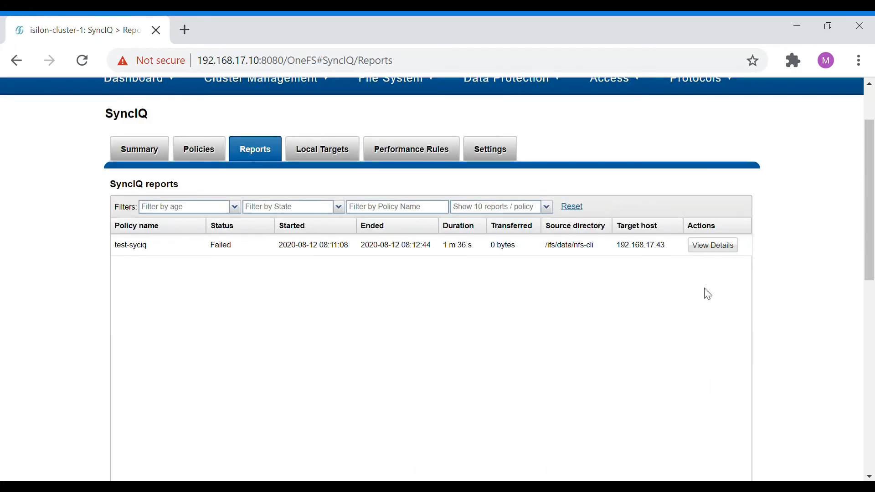
click(714, 246)
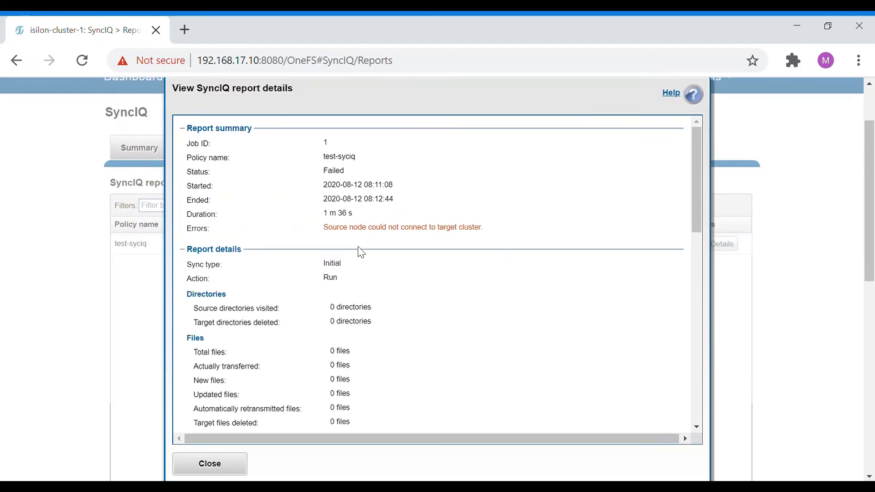
drag(334, 236, 488, 234)
click(487, 235)
scroll(454, 294, down, 8)
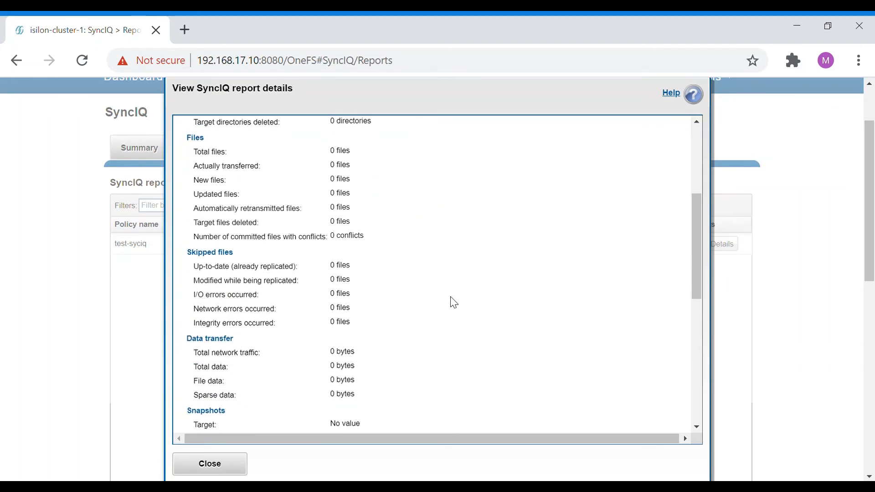
click(245, 466)
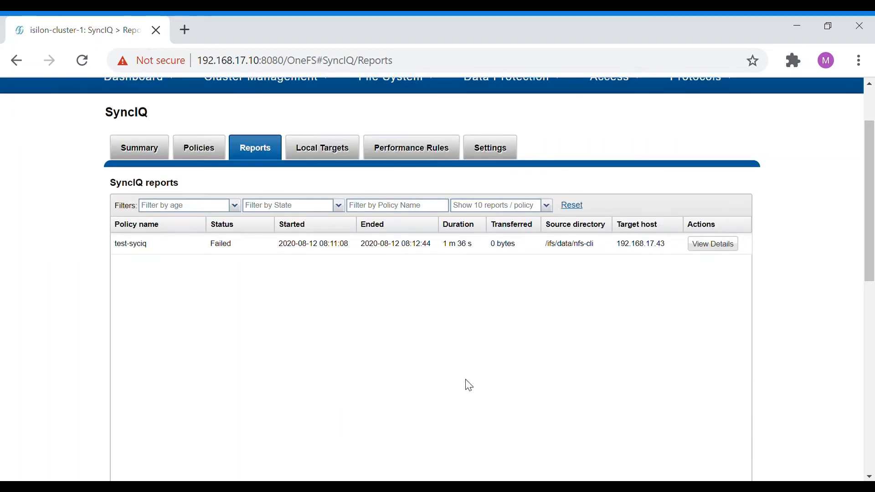
scroll(470, 383, up, 2)
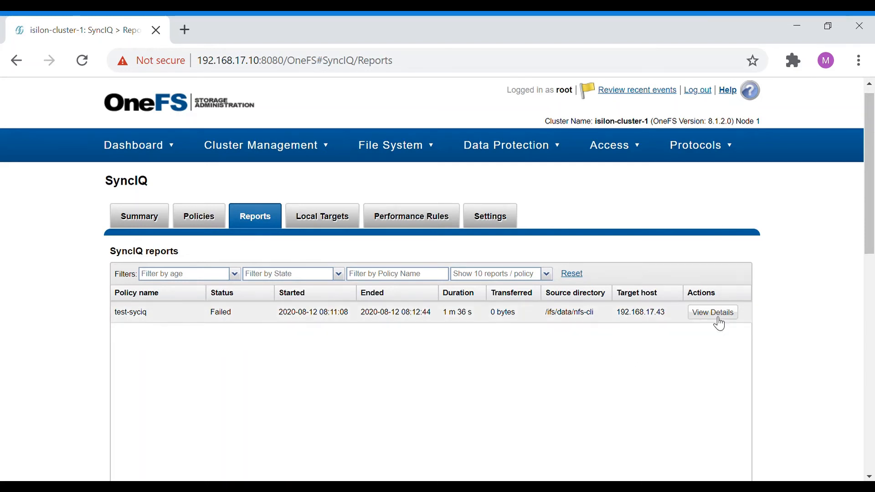
Reopen the test-syciq report details and examine the errors, files, skipped files and data transfer sections
scroll(717, 322, down, 1)
click(713, 245)
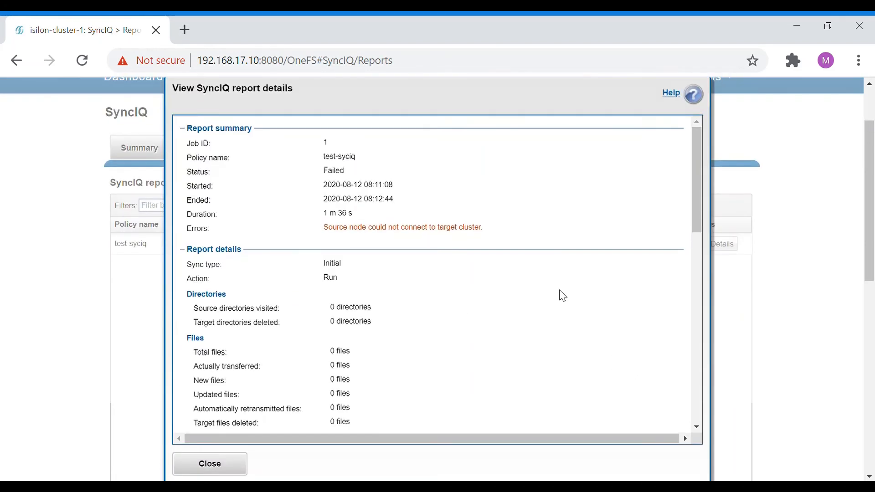
drag(190, 234, 487, 235)
scroll(486, 237, down, 4)
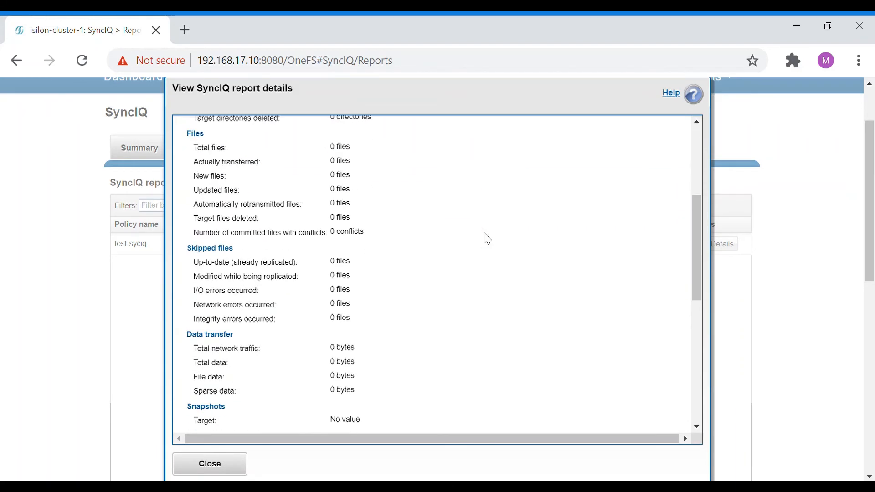
scroll(486, 237, up, 4)
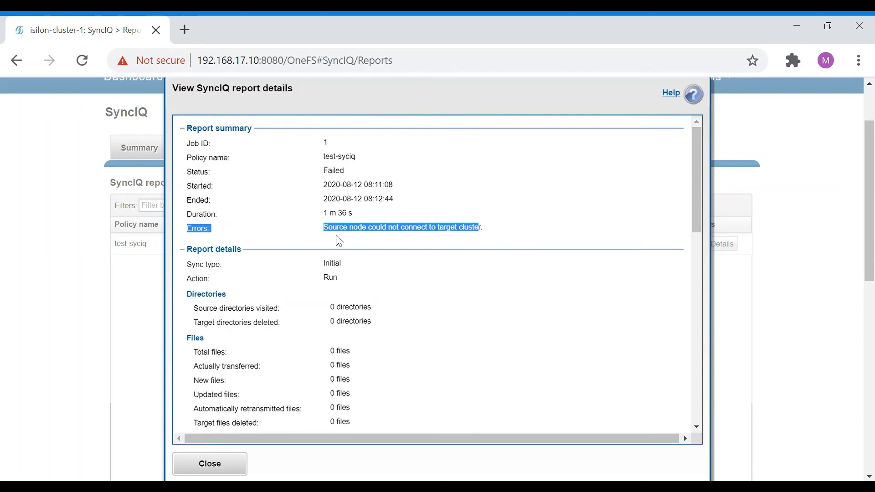
scroll(385, 250, down, 2)
scroll(417, 283, down, 5)
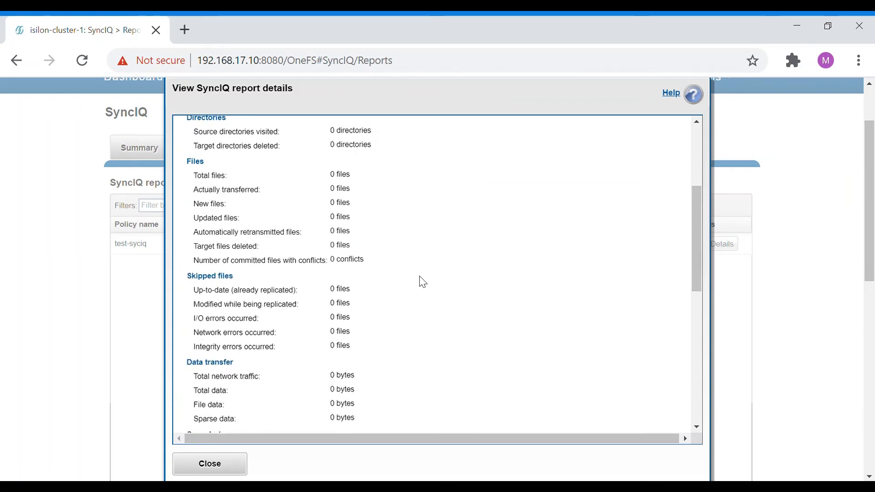
scroll(418, 283, up, 2)
scroll(418, 282, down, 6)
scroll(419, 276, up, 6)
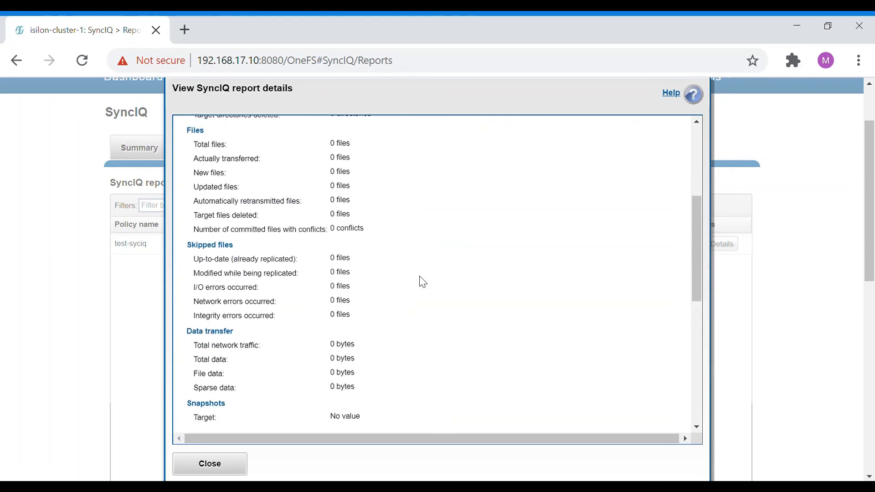
scroll(402, 246, up, 2)
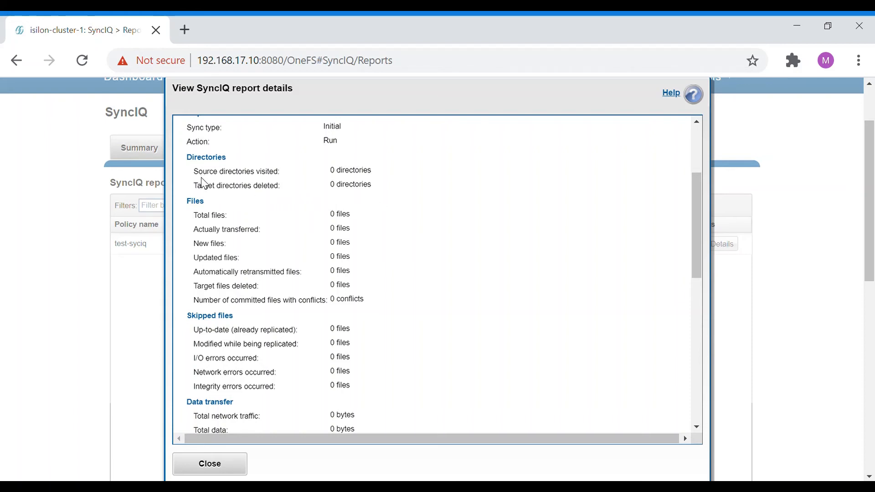
Check the report's target directories deleted entry, snapshots and subreports
drag(198, 186, 376, 190)
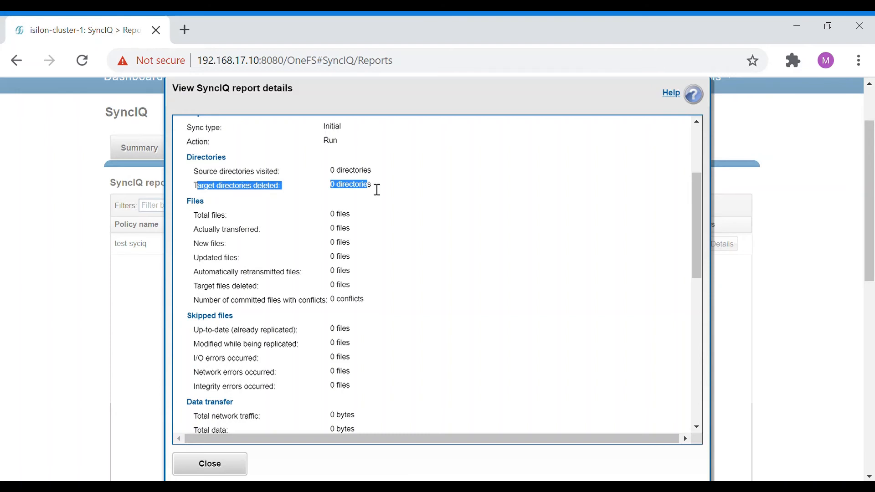
click(377, 190)
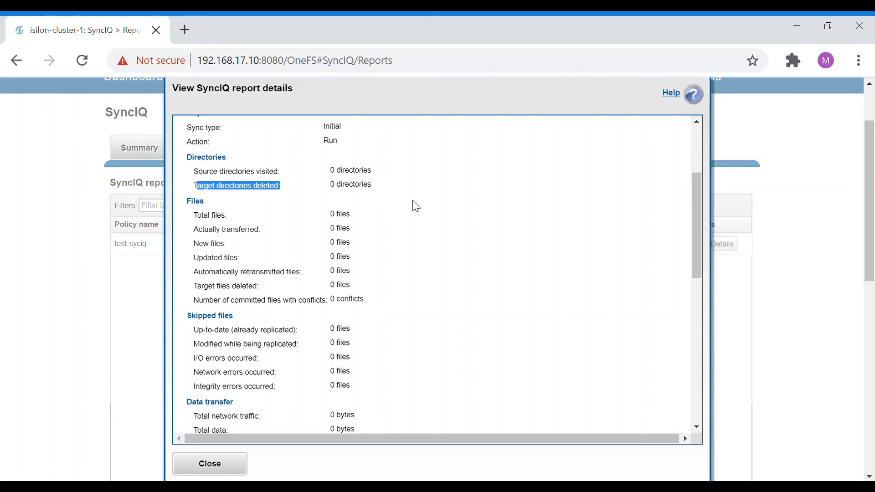
scroll(461, 230, down, 7)
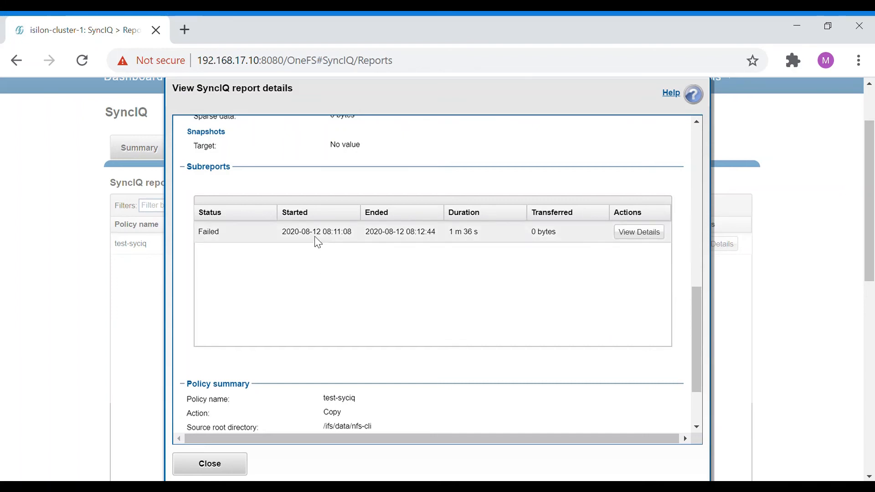
scroll(324, 340, up, 1)
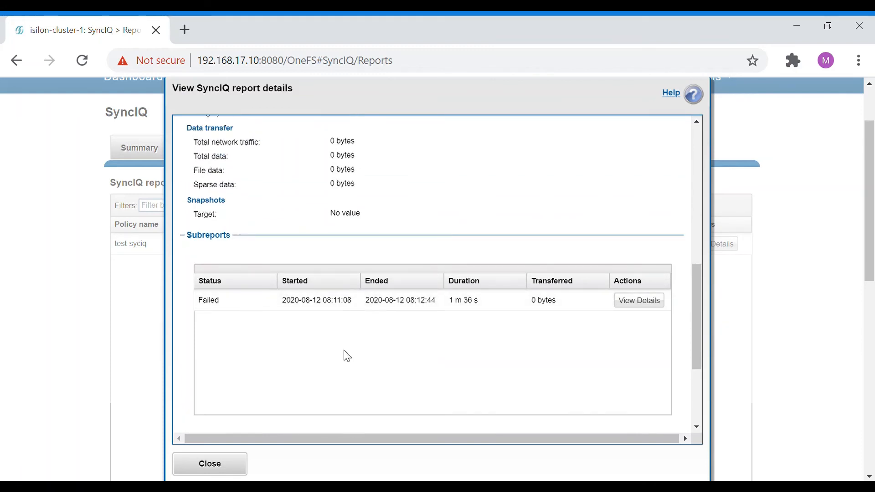
Check the policy summary at the end of the test-syciq report details and close the report
scroll(346, 354, down, 3)
scroll(266, 344, down, 1)
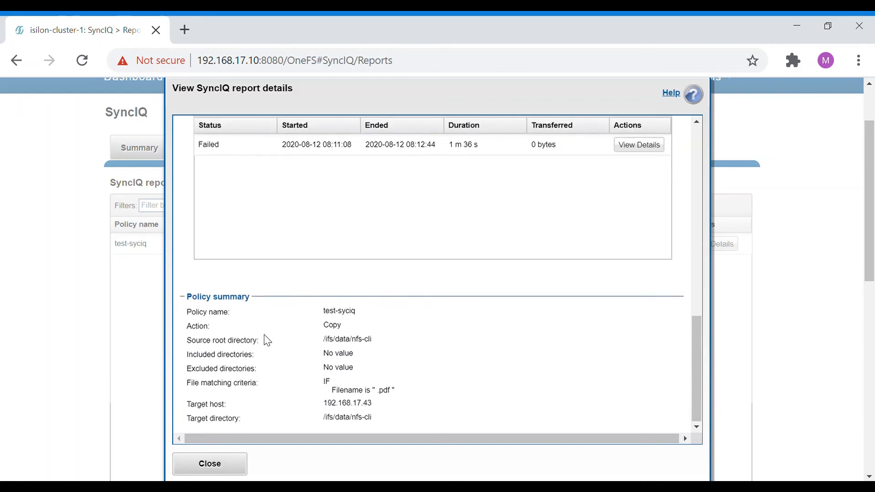
click(221, 463)
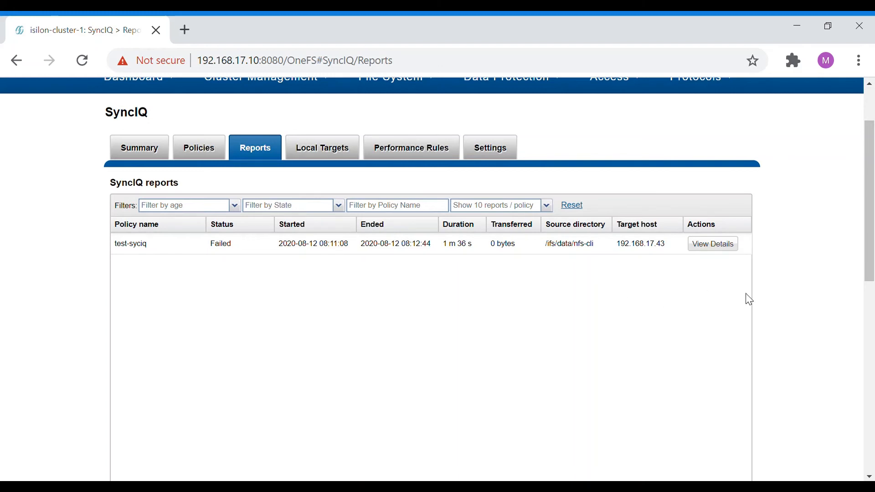
Check the SyncIQ local targets and compare them with the target host and directory of the test-syciq policy
click(326, 156)
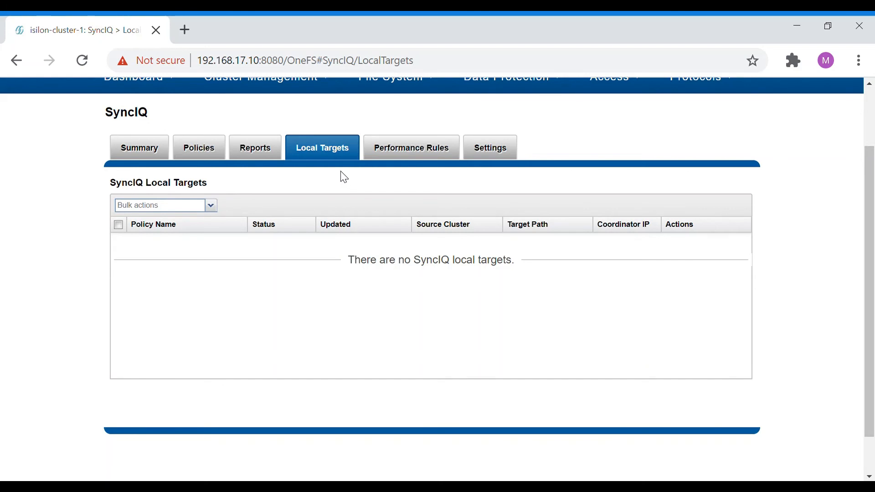
click(209, 157)
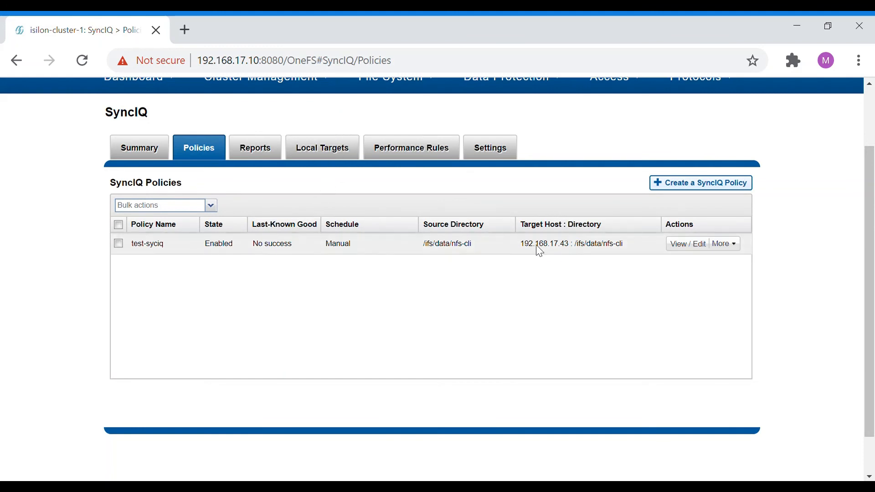
click(325, 156)
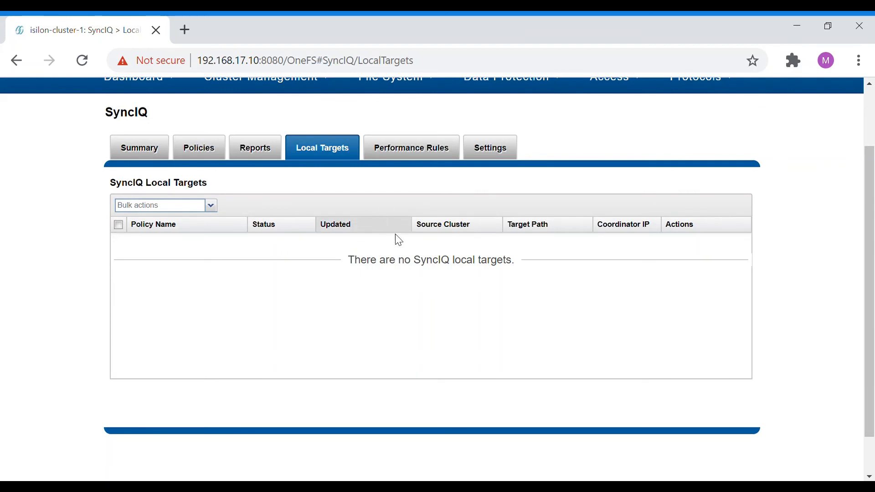
Start a new SyncIQ performance rule of type Bandwidth with a limit of 100 kb/s
click(424, 147)
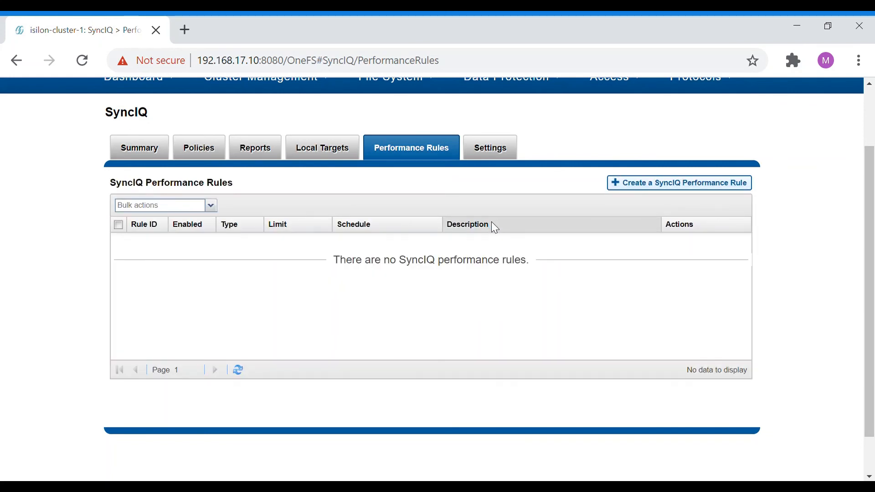
click(663, 183)
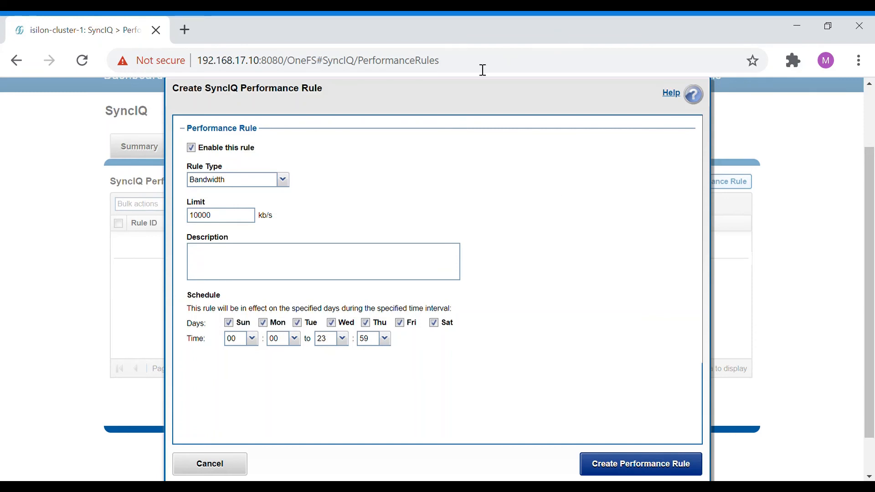
drag(241, 219, 168, 222)
text(100)
Schedule the performance rule for Monday to Friday only, from 09:00 to 12:00
click(228, 325)
click(435, 324)
click(252, 339)
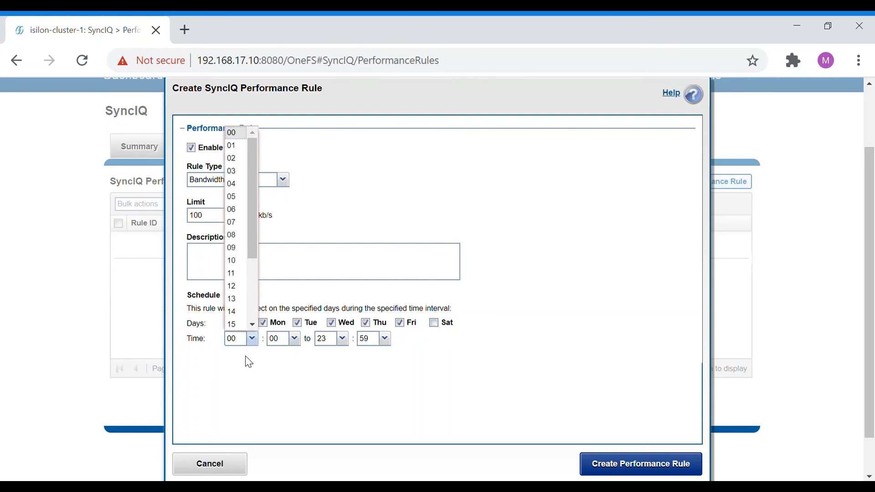
click(238, 248)
click(344, 339)
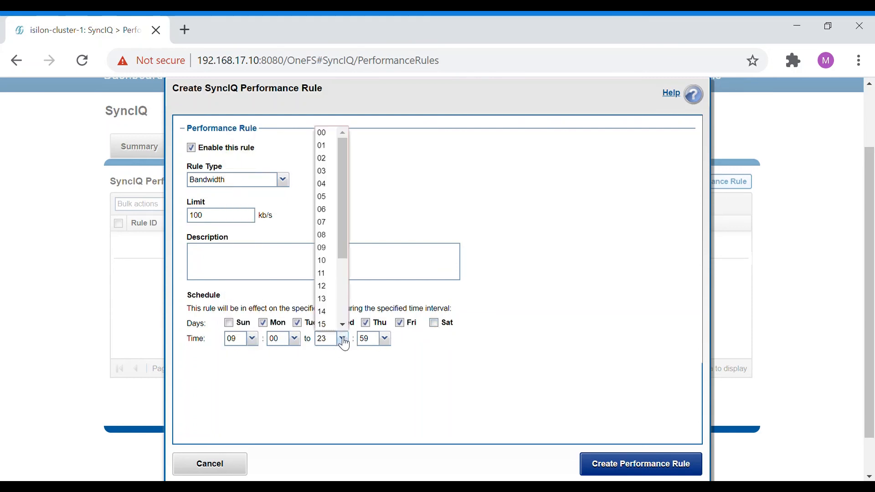
click(330, 287)
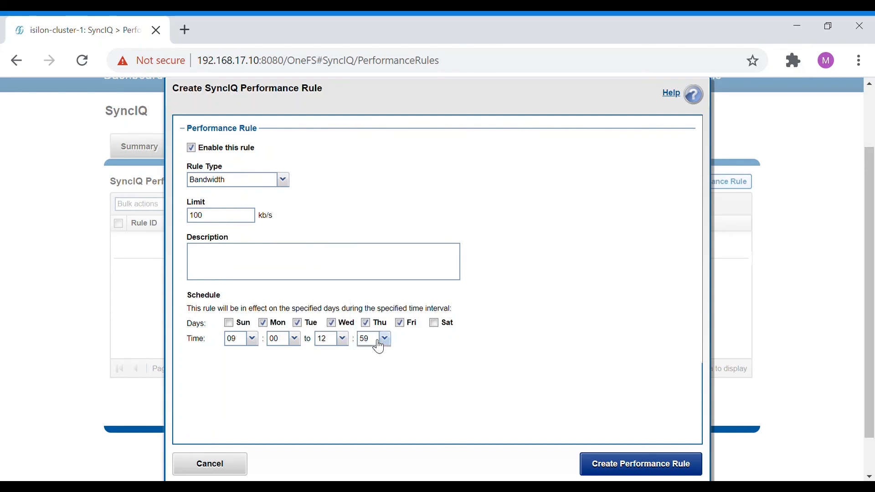
click(385, 339)
click(372, 137)
Try the File Count, CPU and Workers rule types in turn for the new performance rule
click(280, 271)
drag(221, 219, 173, 212)
click(284, 181)
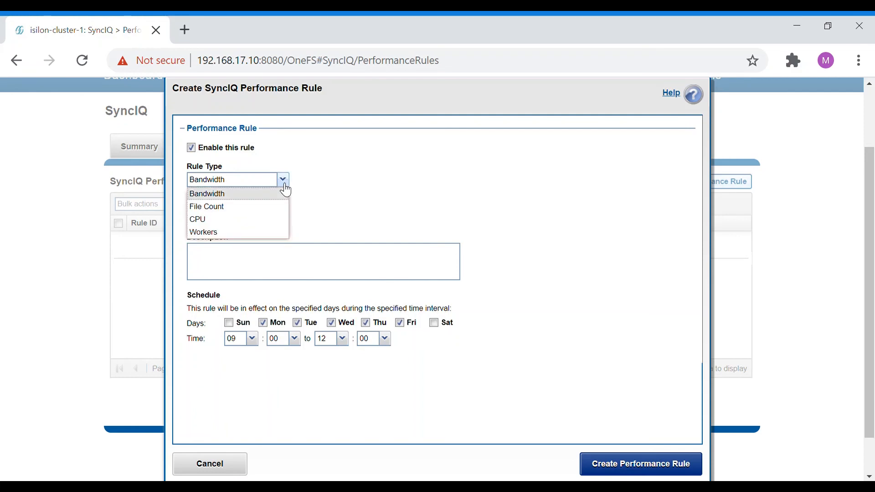
click(253, 217)
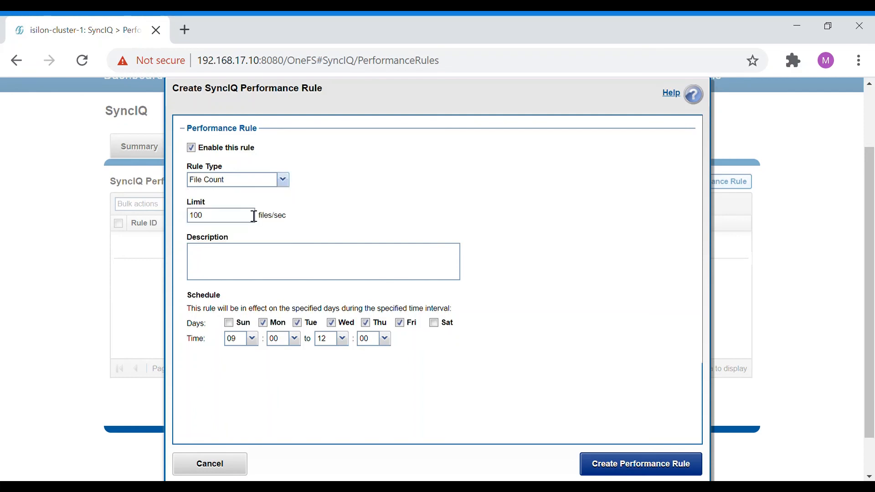
click(283, 183)
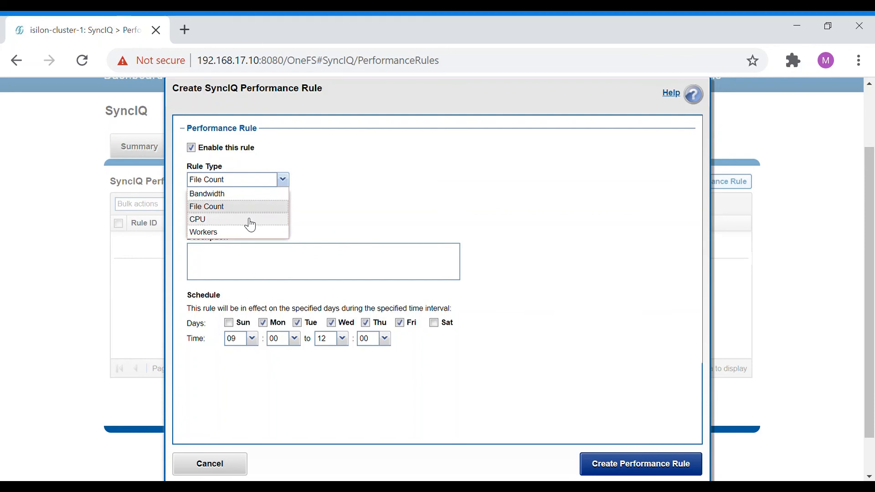
click(250, 221)
click(283, 182)
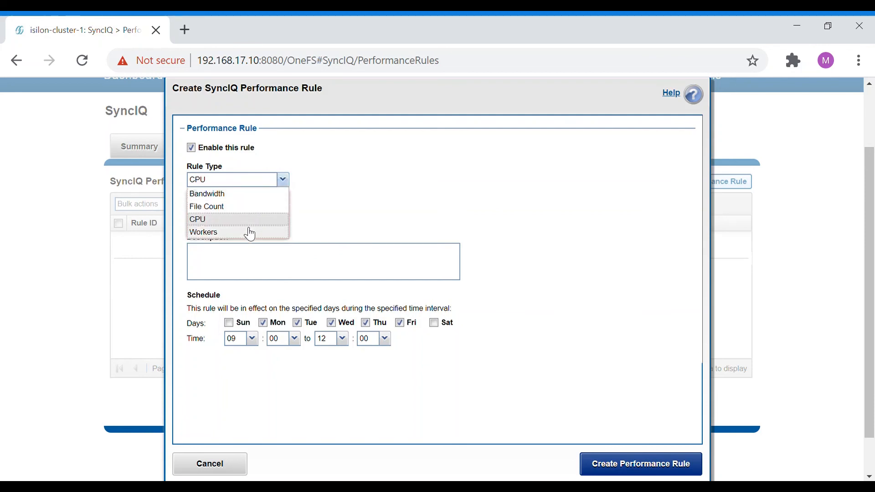
click(248, 232)
Switch the performance rule's type to CPU and set its limit to 30 %
click(283, 180)
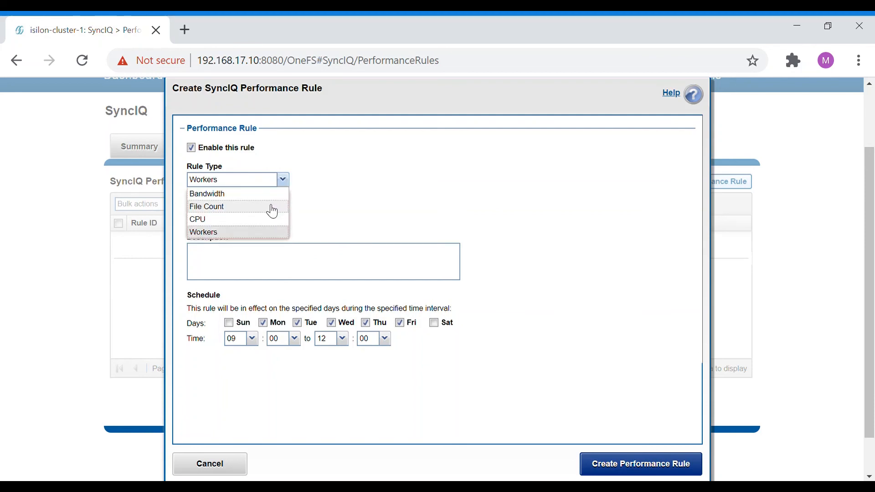
click(262, 222)
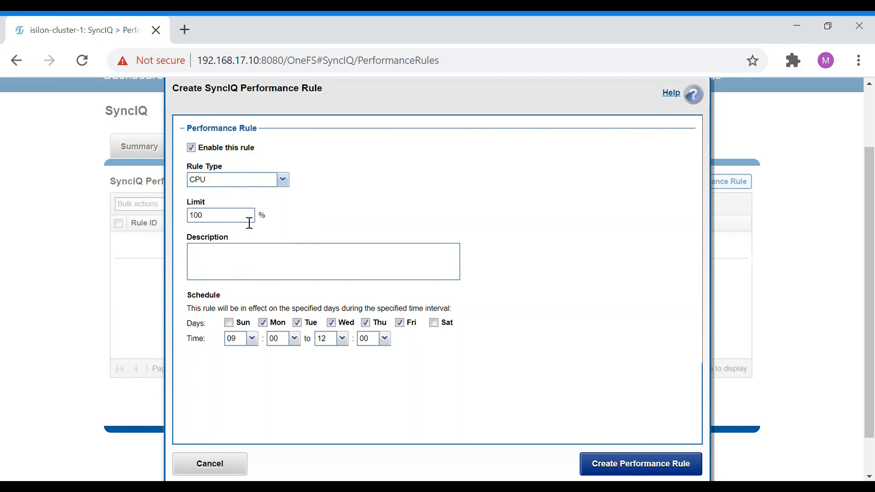
drag(220, 217, 176, 223)
text(60)
drag(237, 220, 128, 211)
text(30)
Change the rule to File Count with a limit of 50 files/sec, and cancel creating the performance rule
click(240, 182)
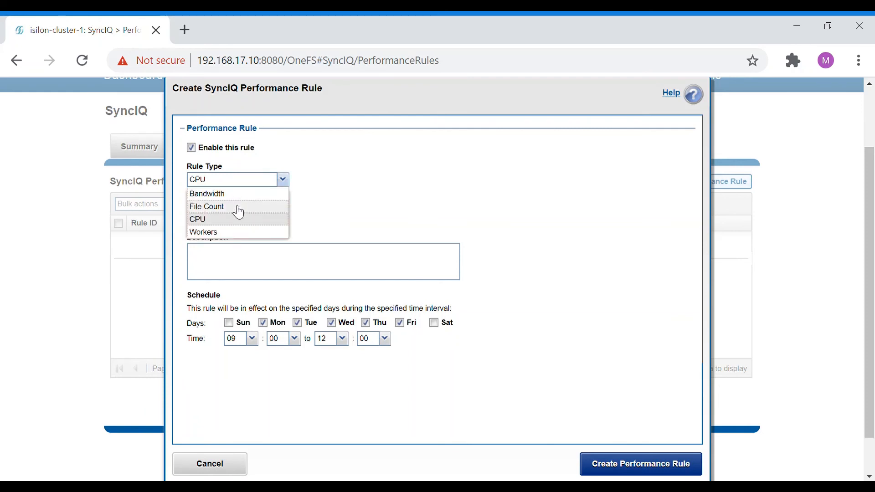
click(238, 205)
drag(232, 223, 176, 217)
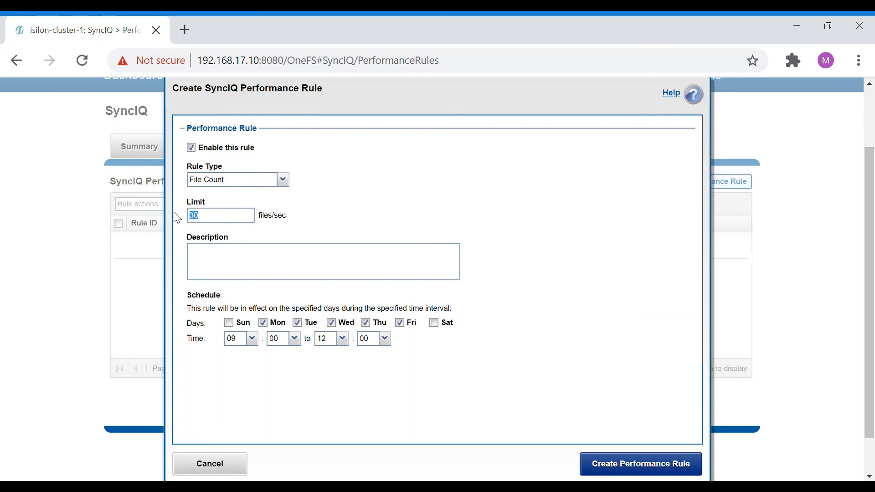
text(500)
key(BackSpace)
key(BackSpace)
key(BackSpace)
text(50)
click(237, 474)
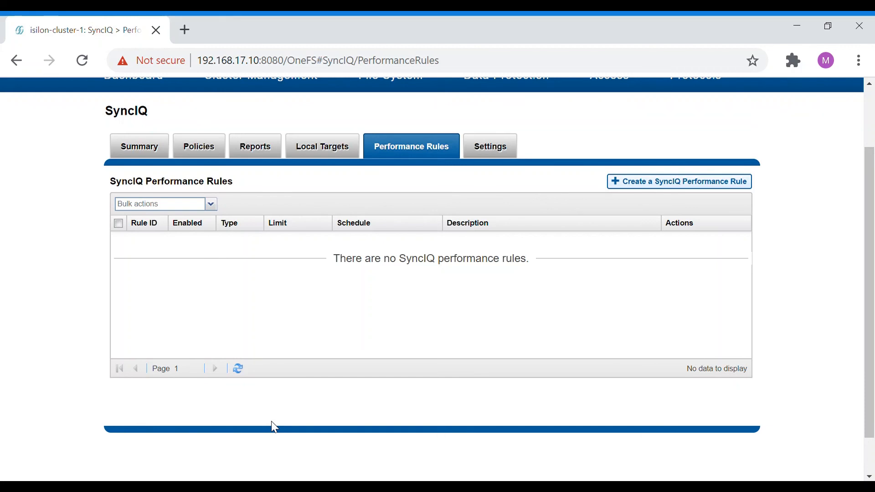
Review the SyncIQ settings for the service, default policy, report retention, reports kept per policy and RPO alerts
click(496, 156)
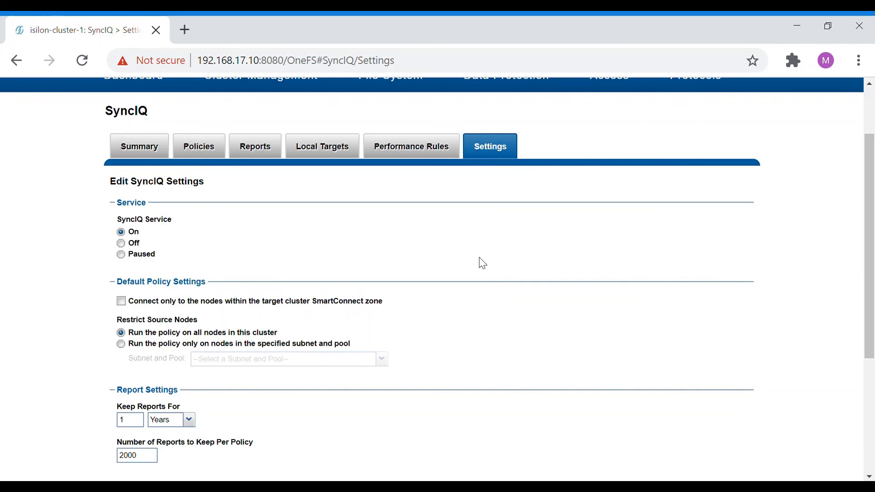
scroll(486, 267, down, 1)
scroll(486, 267, down, 1)
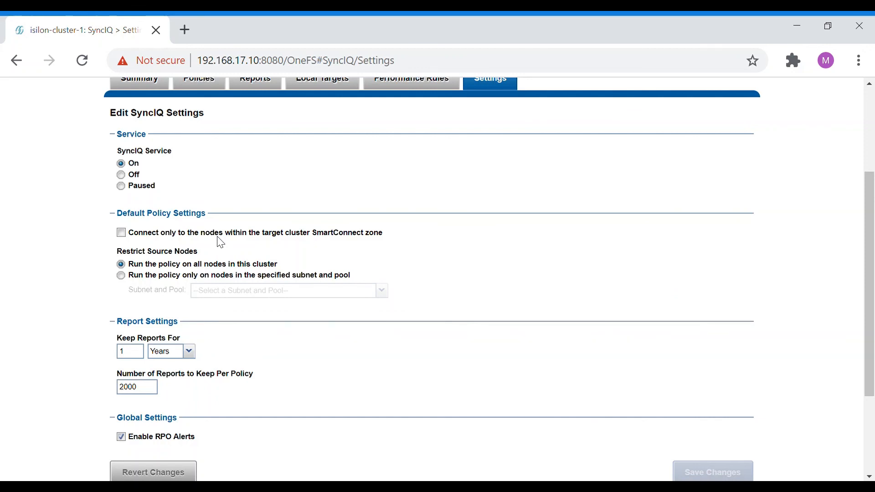
scroll(221, 243, up, 1)
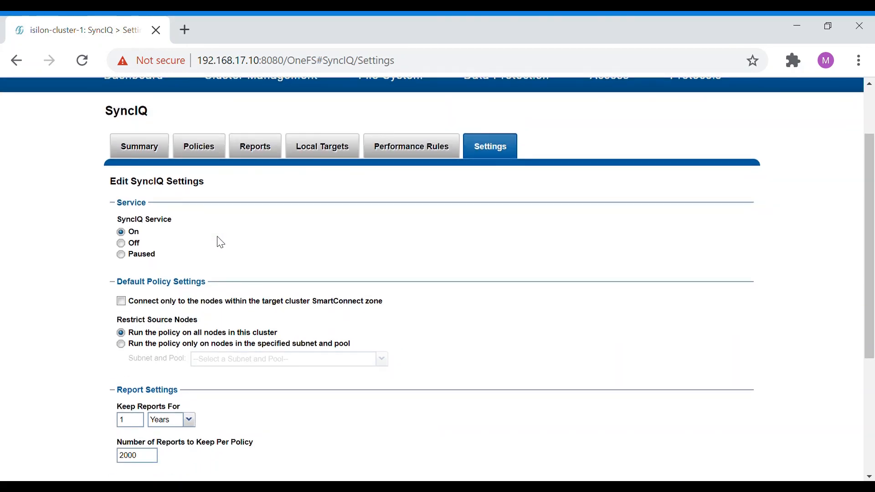
scroll(277, 254, down, 2)
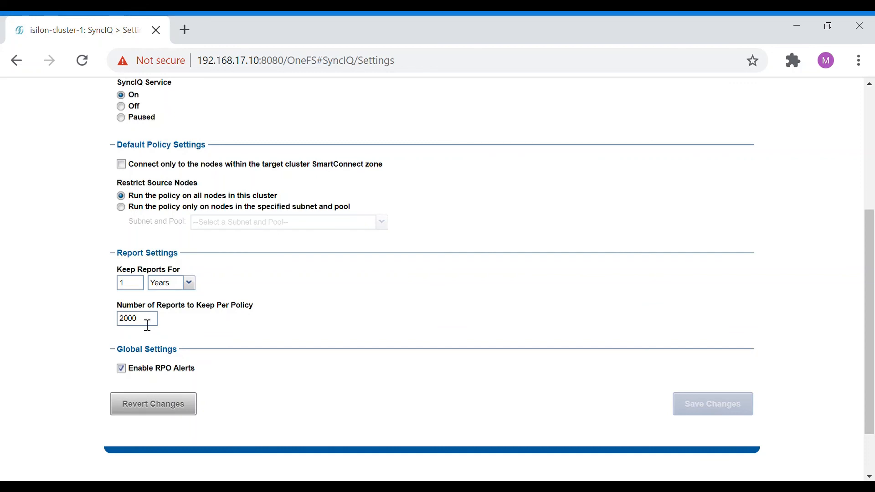
drag(147, 325, 123, 325)
click(387, 314)
scroll(388, 313, up, 5)
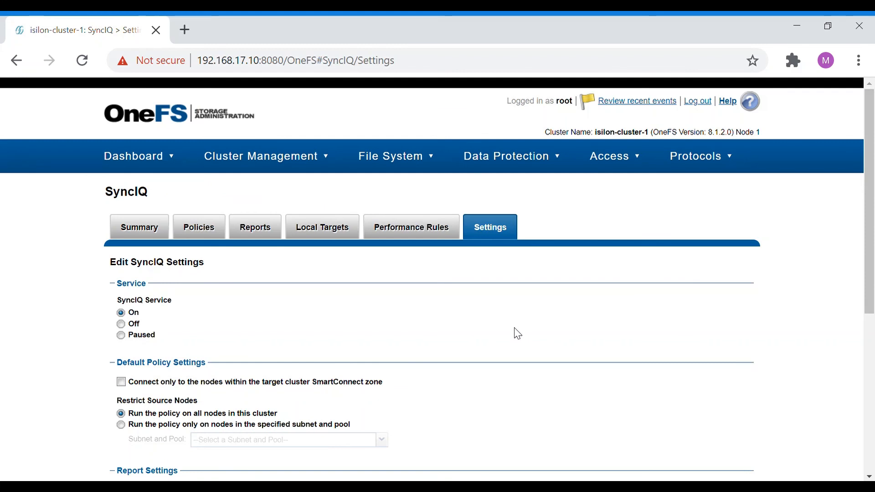
Return to the SyncIQ summary and check the list of active jobs
click(151, 238)
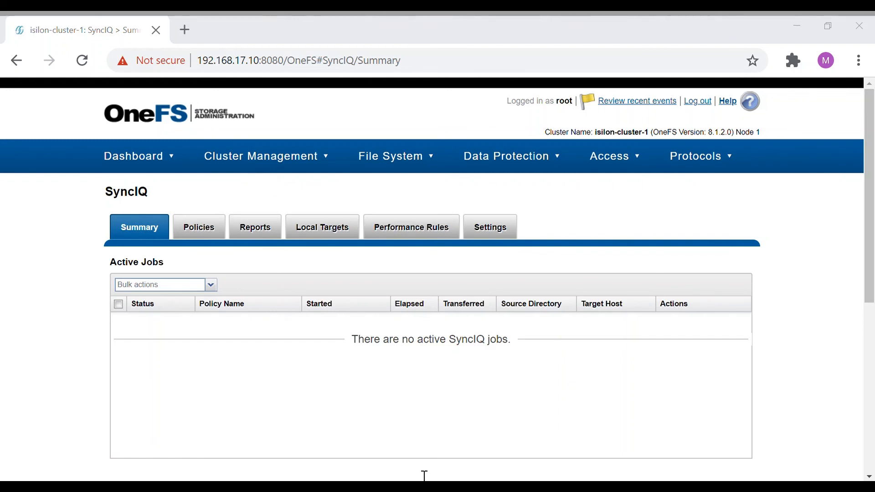
click(447, 432)
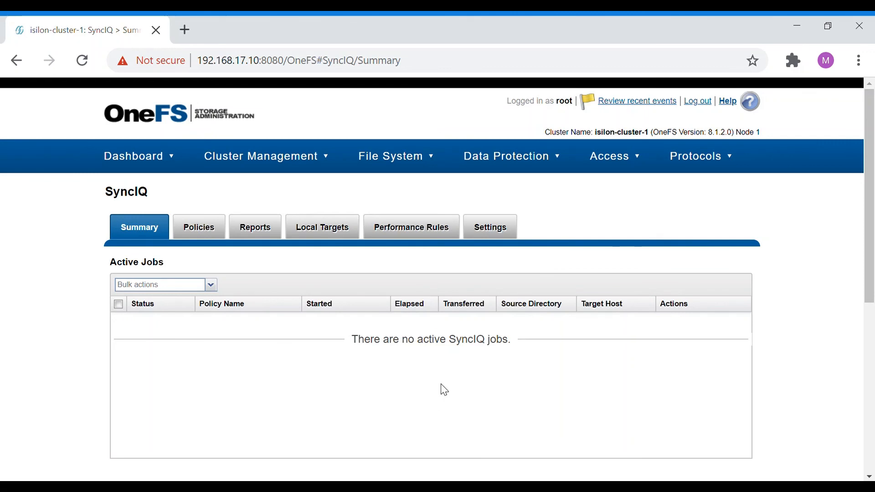